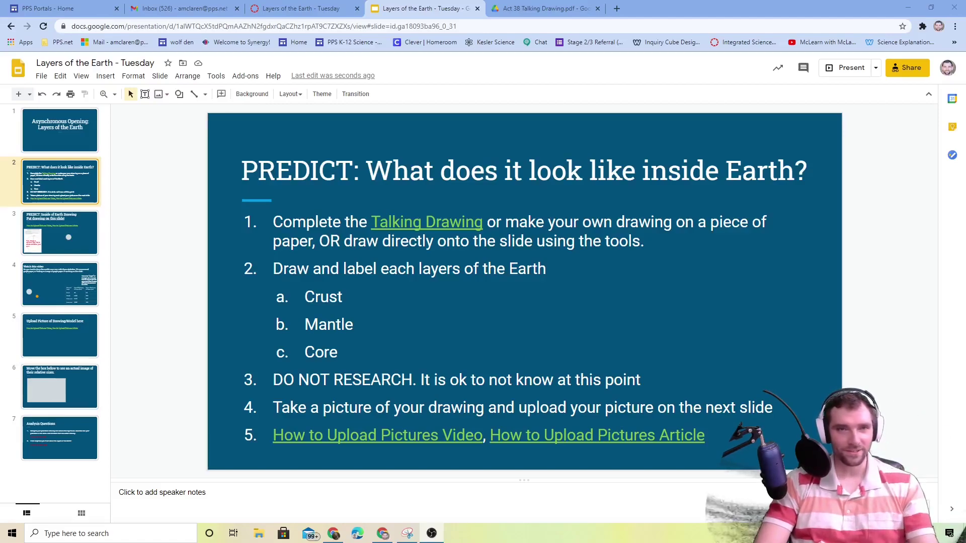
Highlight the Crust, Mantle and Core items on the layers-to-label slide
click(59, 143)
click(85, 197)
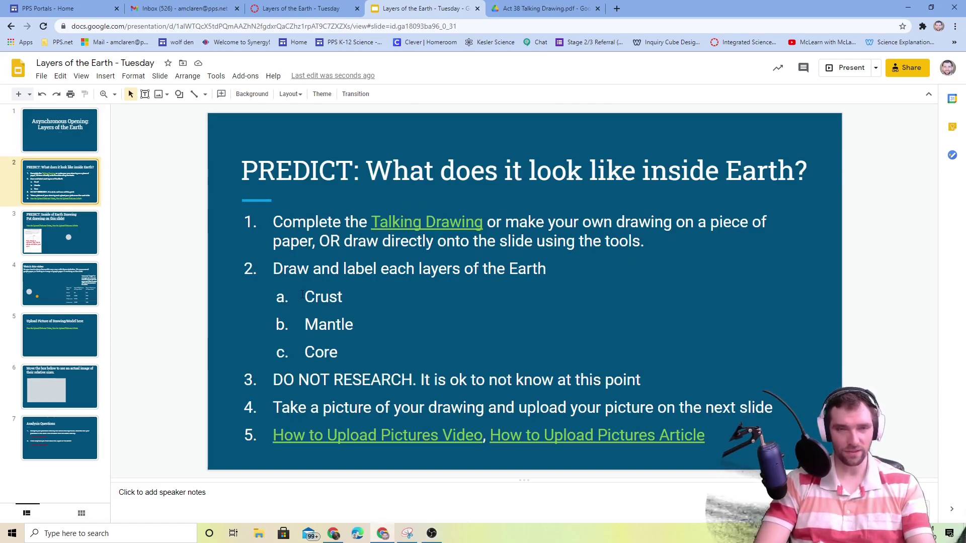
drag(306, 297, 358, 350)
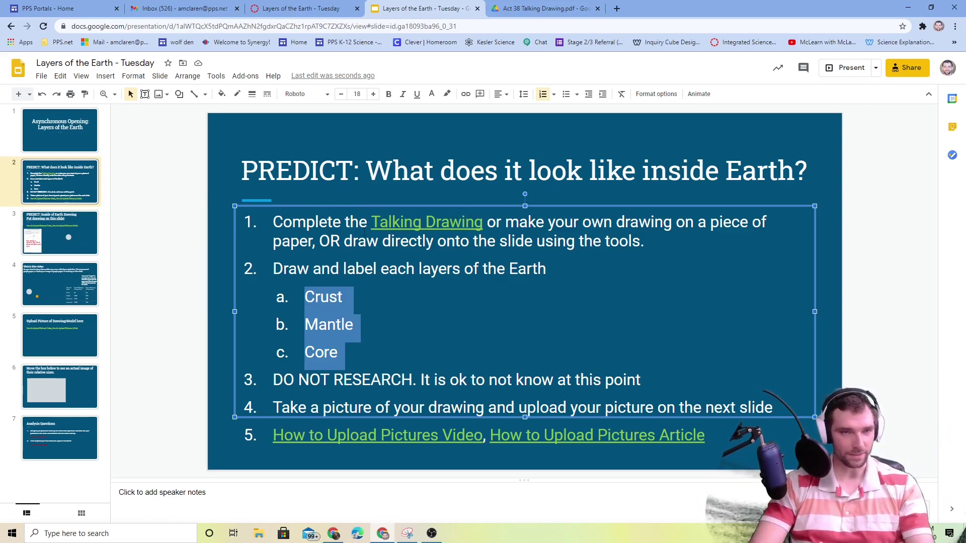
Switch to slide 3, Inside of Earth Drawing, after checking its grey circle and the layers slide
click(47, 240)
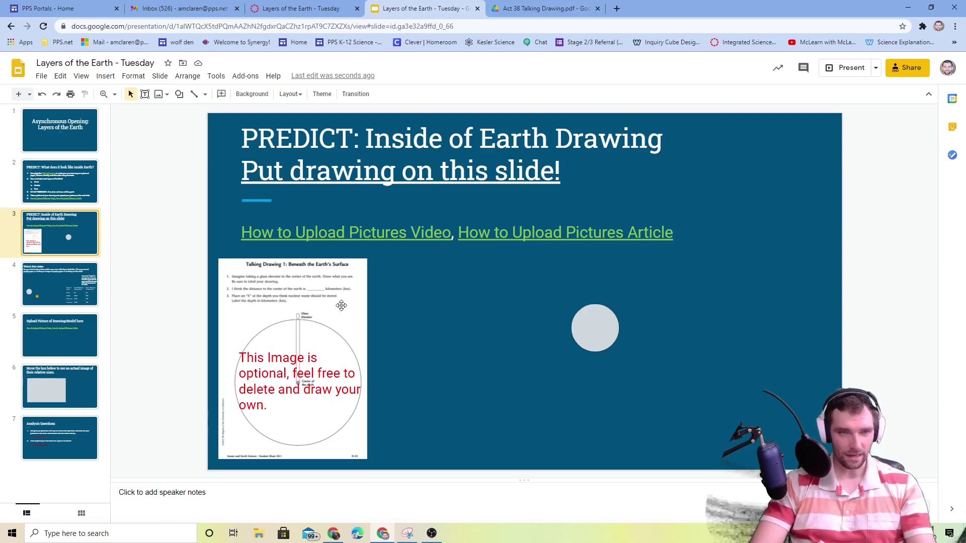
click(593, 328)
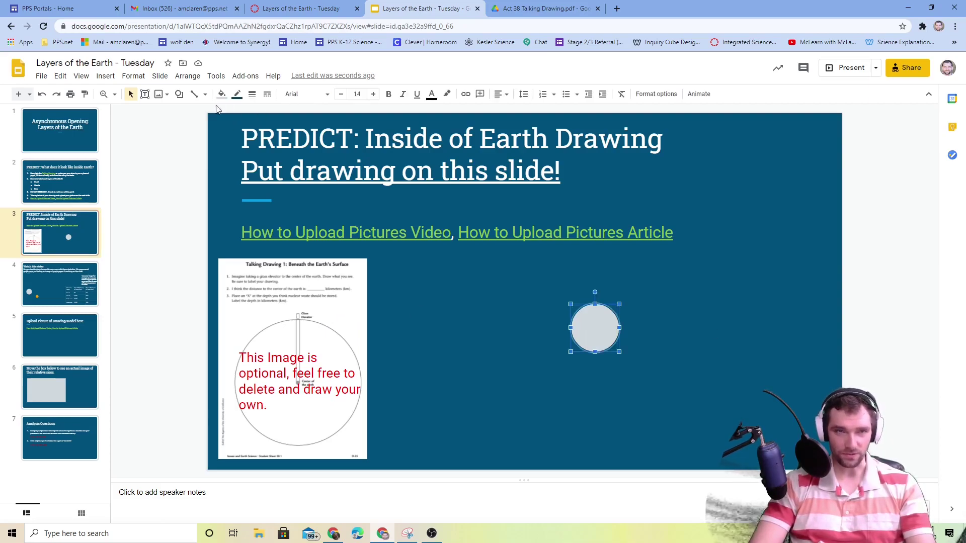
click(43, 195)
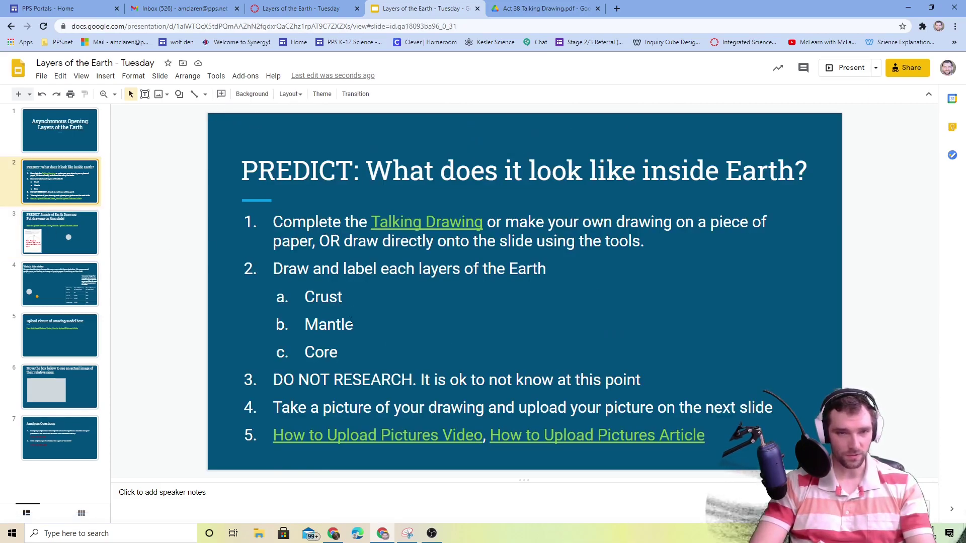
click(80, 252)
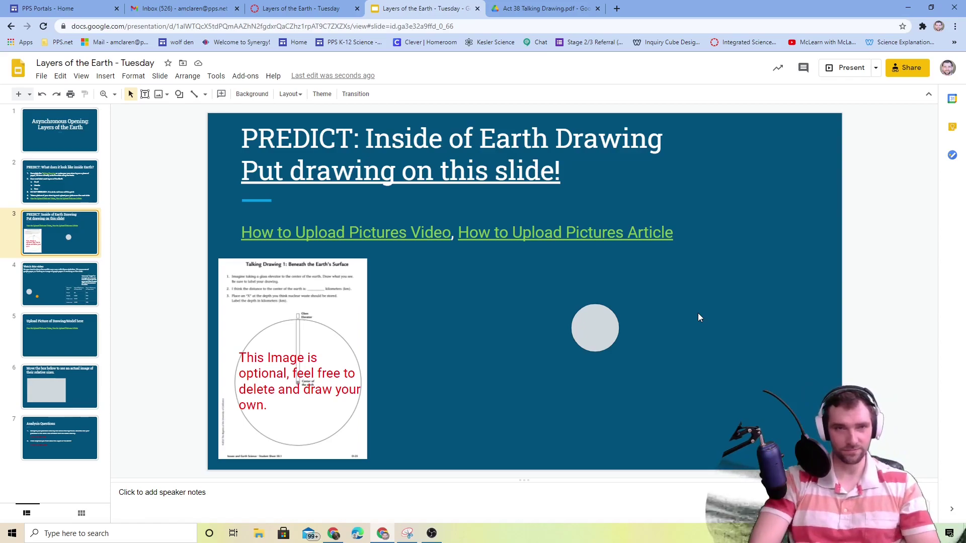
Draw a small oval to the left of the existing grey circle
click(179, 94)
mouse_move(213, 112)
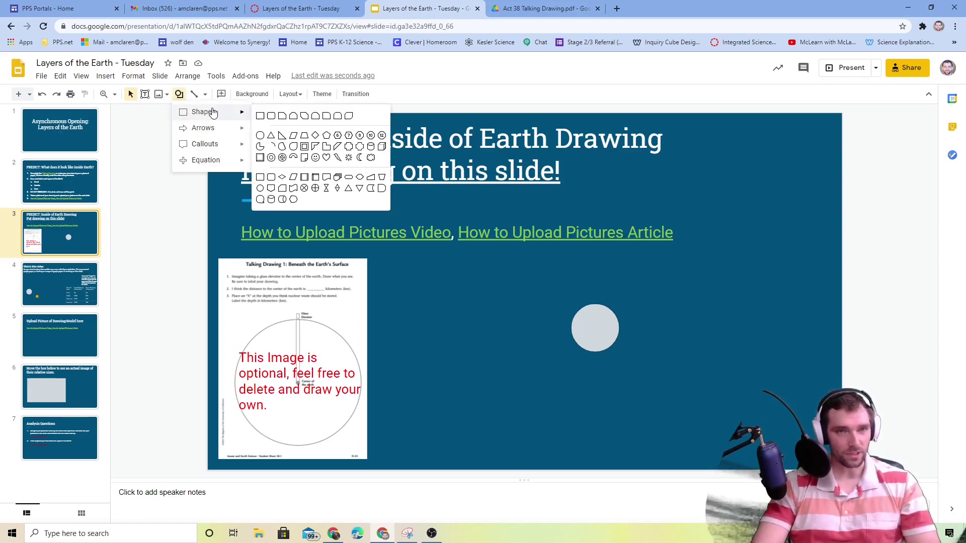
click(260, 136)
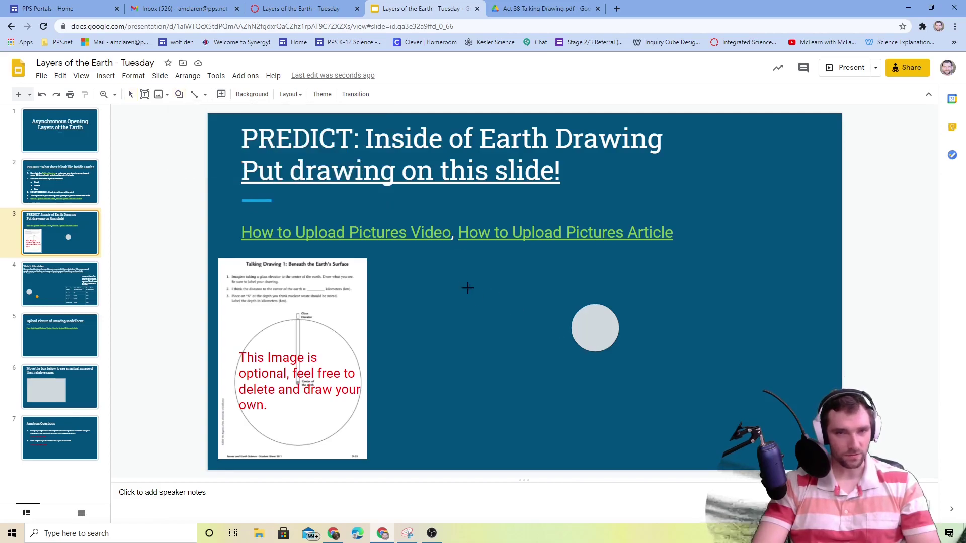
mouse_move(489, 302)
mouse_down()
mouse_move(551, 372)
mouse_move(523, 336)
mouse_up()
Add another oval below the other circles
click(179, 94)
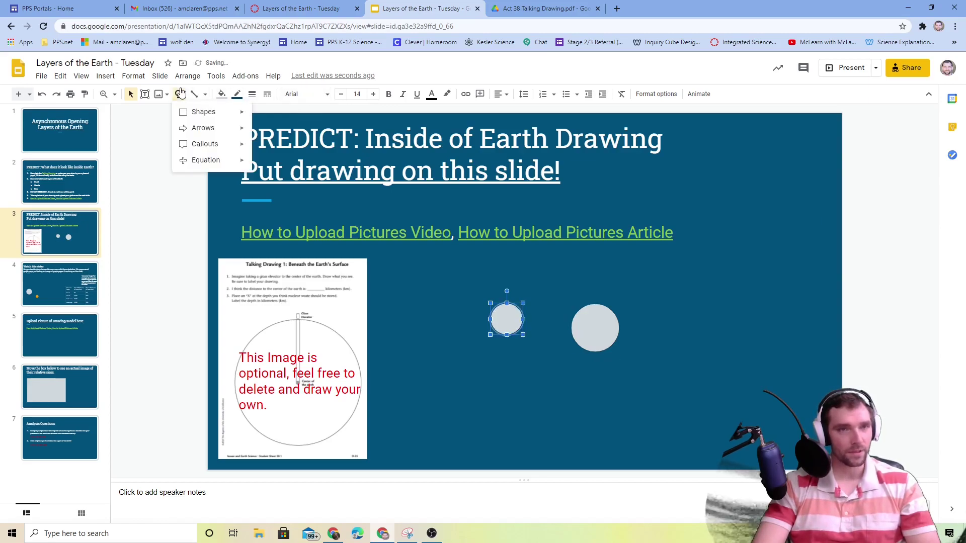
mouse_move(219, 111)
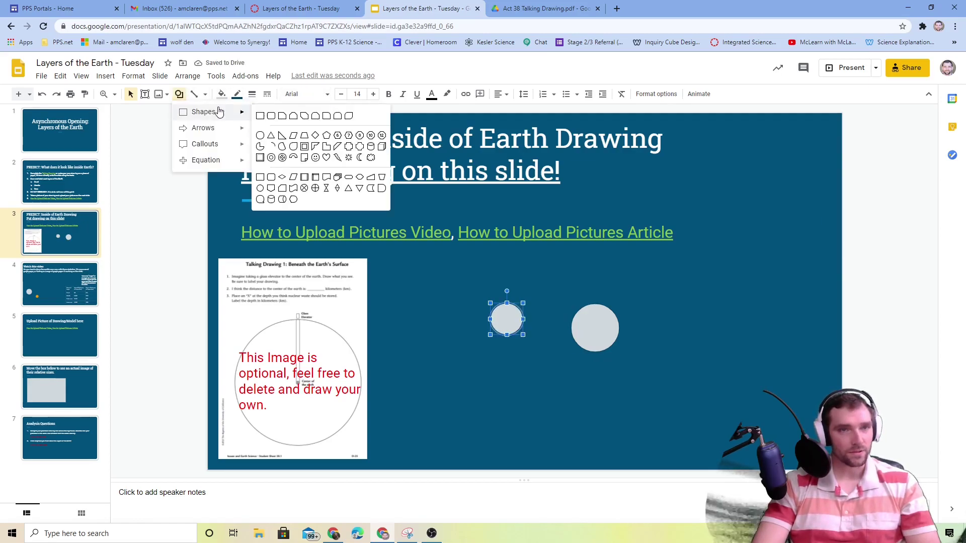
click(265, 139)
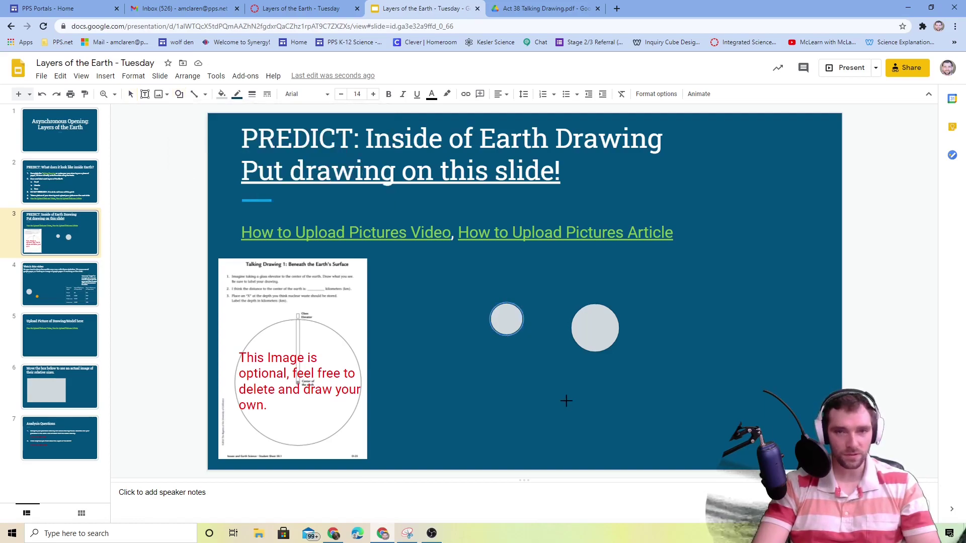
click(525, 380)
click(646, 407)
Duplicate the original middle circle and move the copy to the right of the others
click(594, 323)
key(ctrl+d)
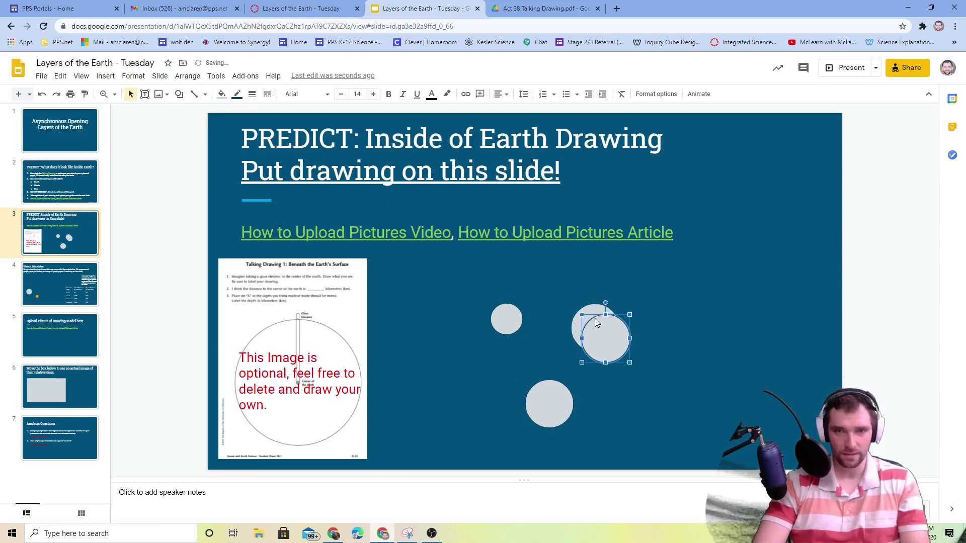
drag(608, 337, 722, 347)
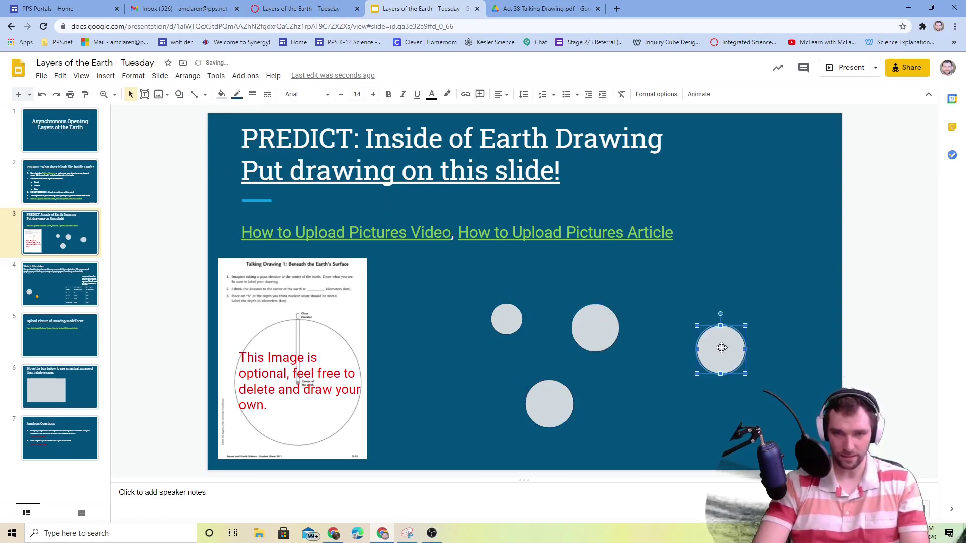
click(65, 192)
click(86, 247)
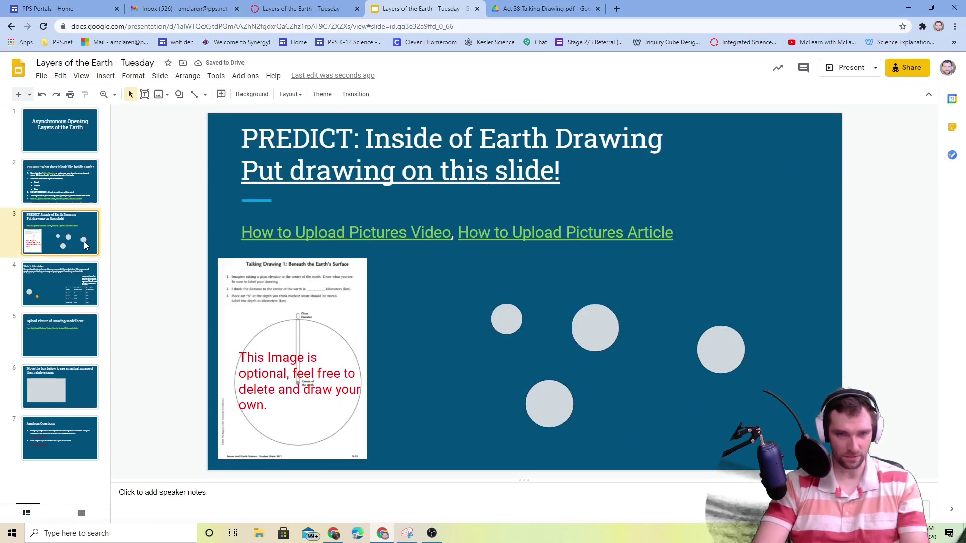
click(493, 322)
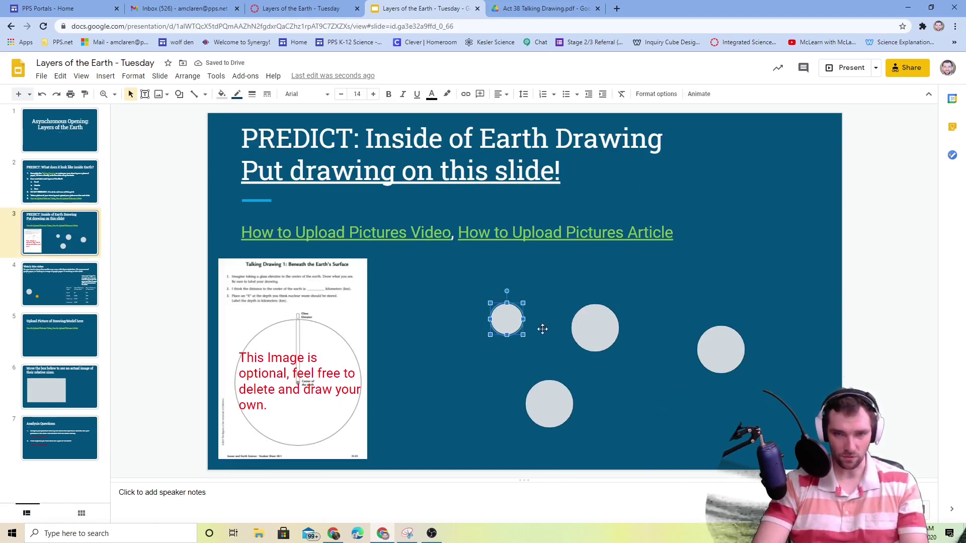
click(58, 185)
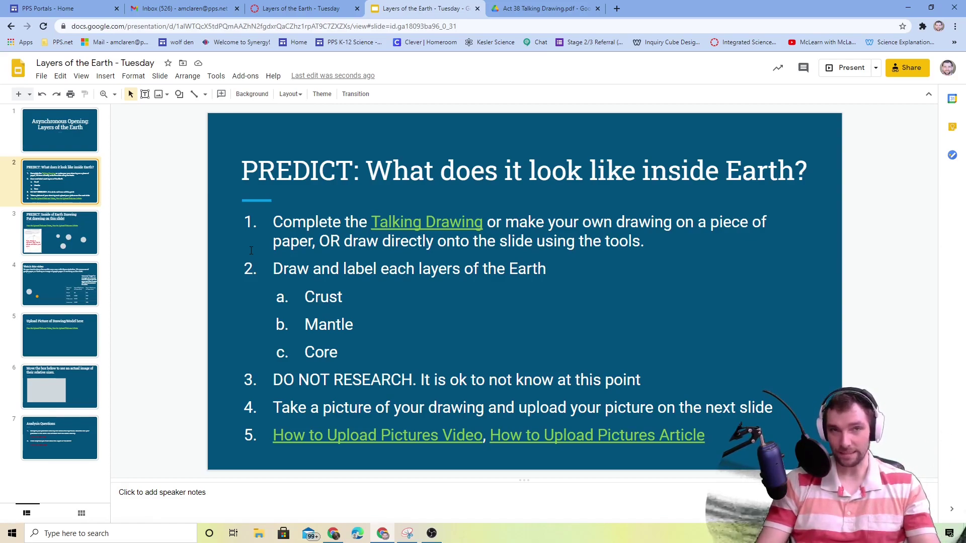
Centre the small circle on top of the middle circle
click(79, 243)
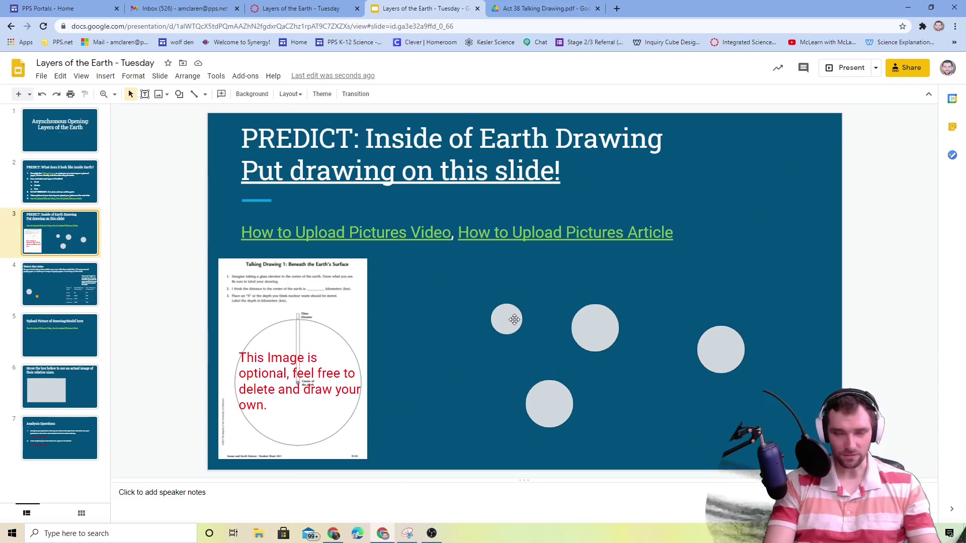
click(73, 201)
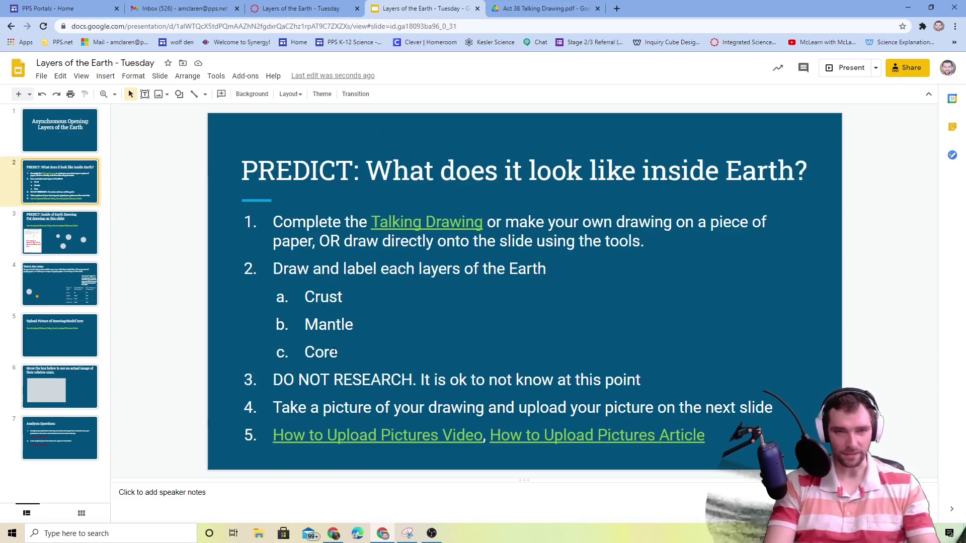
click(68, 244)
drag(505, 319, 594, 328)
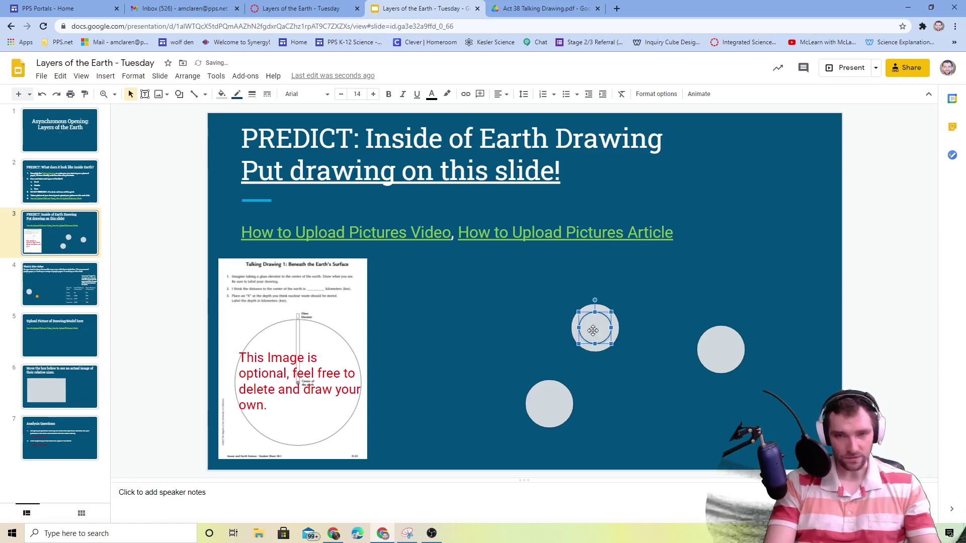
Fill the small inner circle red and the larger circle behind it orange
click(222, 95)
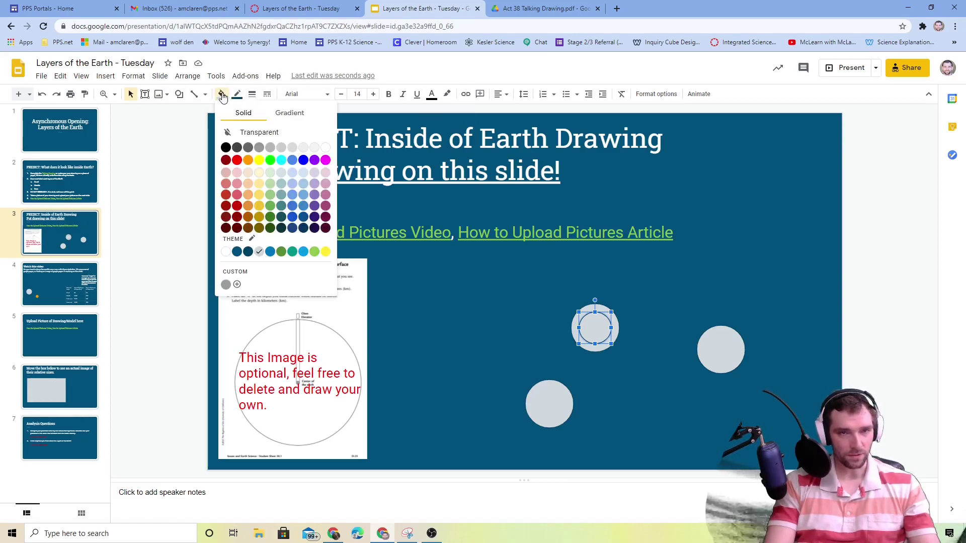
click(238, 160)
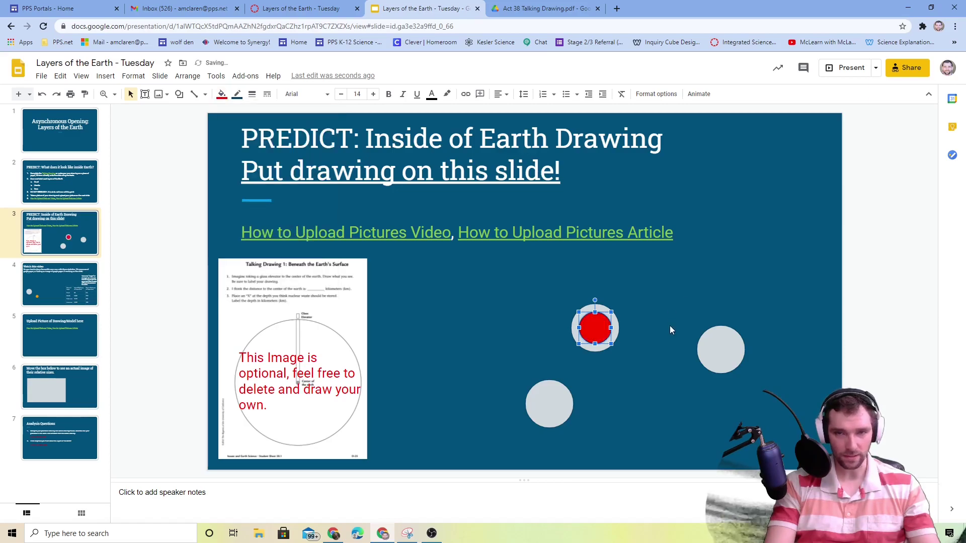
click(613, 321)
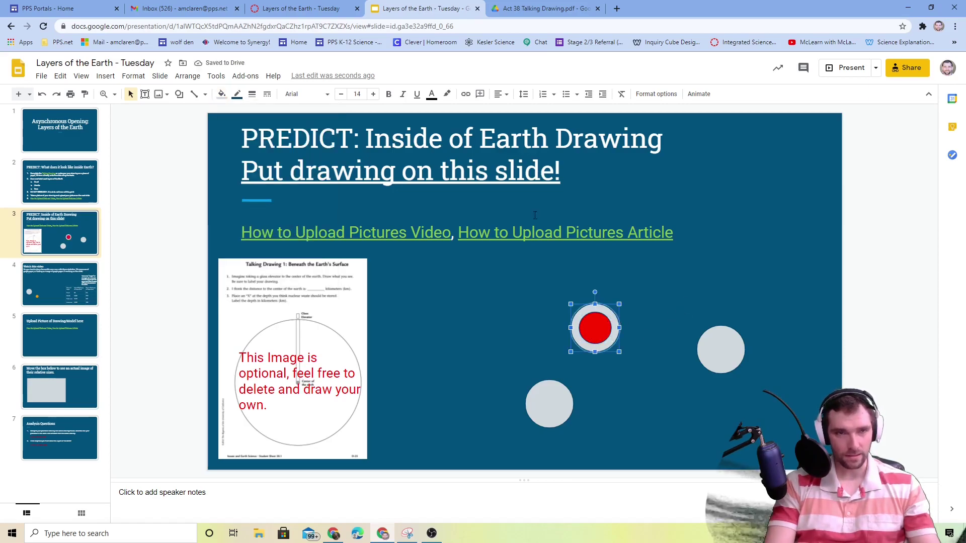
click(222, 94)
click(247, 160)
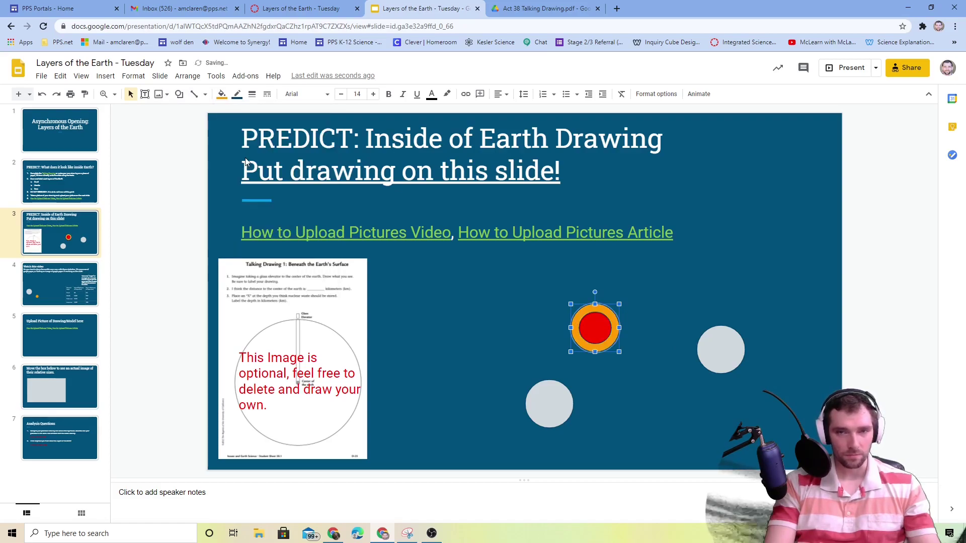
Move the right grey circle over the red and orange pair
click(657, 306)
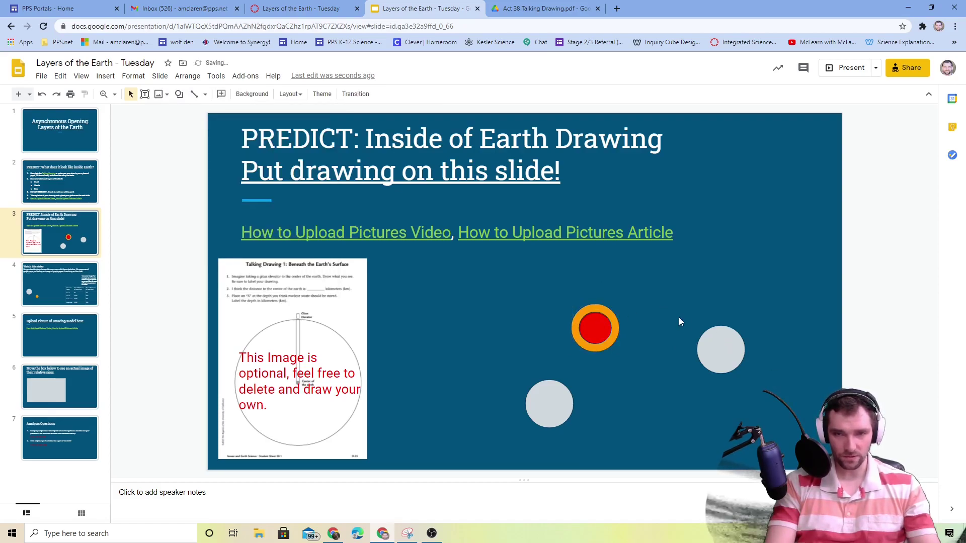
click(724, 344)
click(600, 327)
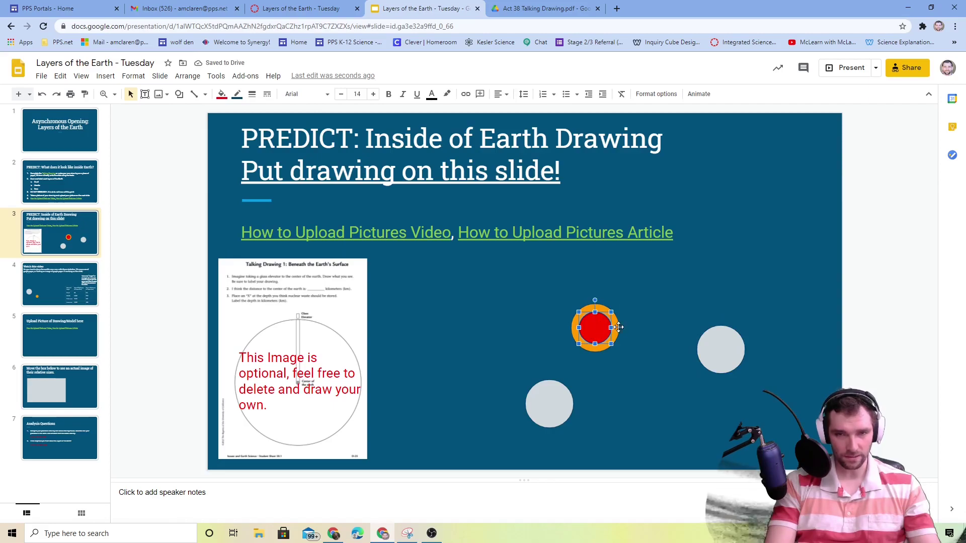
click(735, 356)
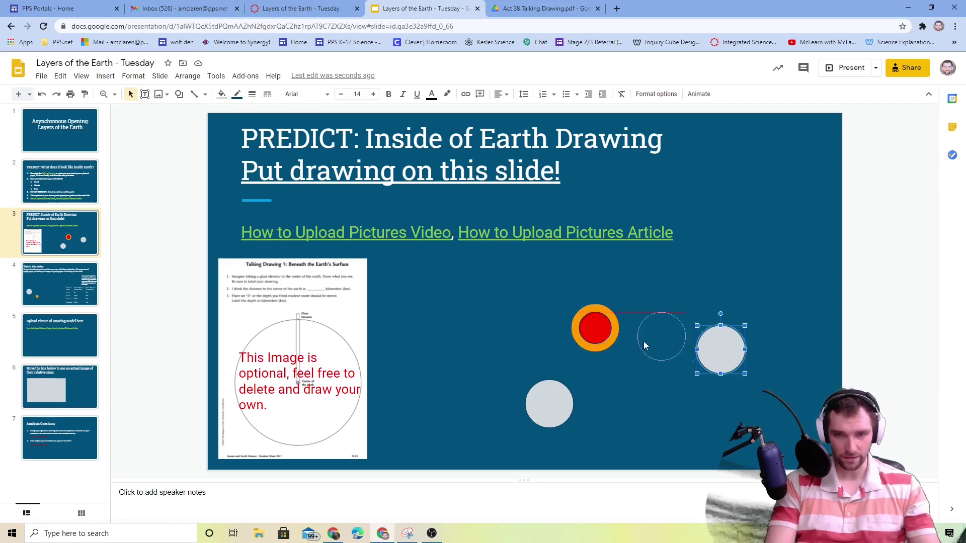
drag(633, 344, 599, 347)
click(671, 323)
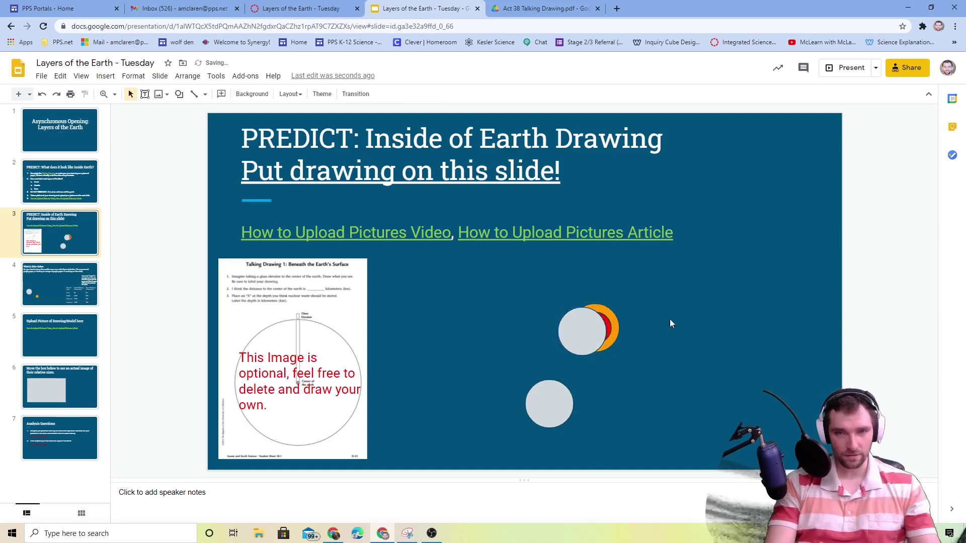
Send the grey circle behind the orange and red circles
click(579, 323)
mouse_move(580, 323)
mouse_down()
mouse_move(568, 317)
mouse_move(571, 330)
mouse_up()
right_click(578, 332)
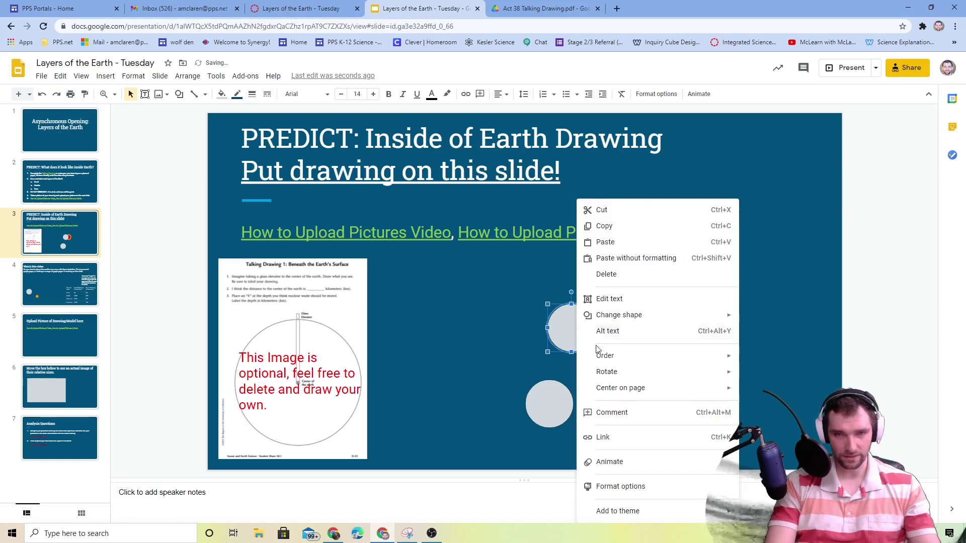
mouse_move(633, 357)
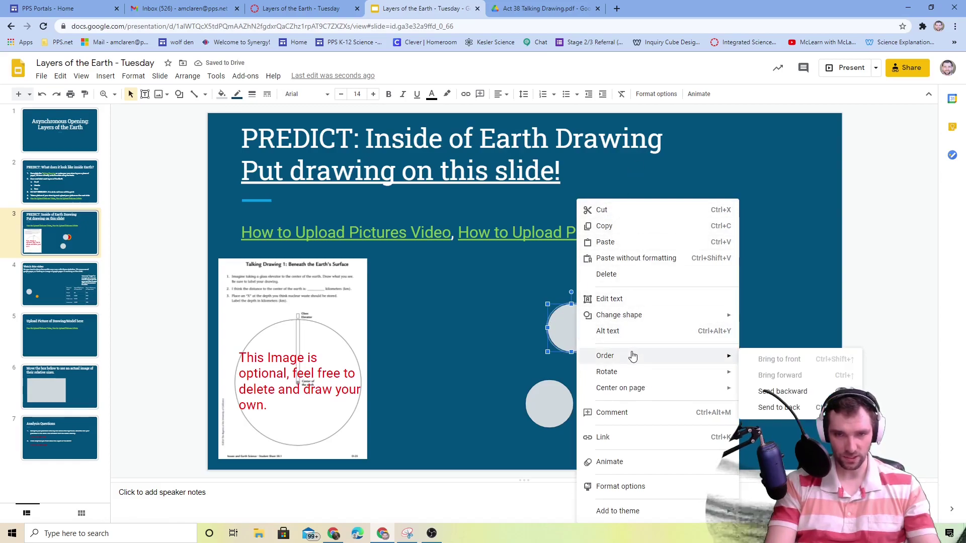
click(792, 393)
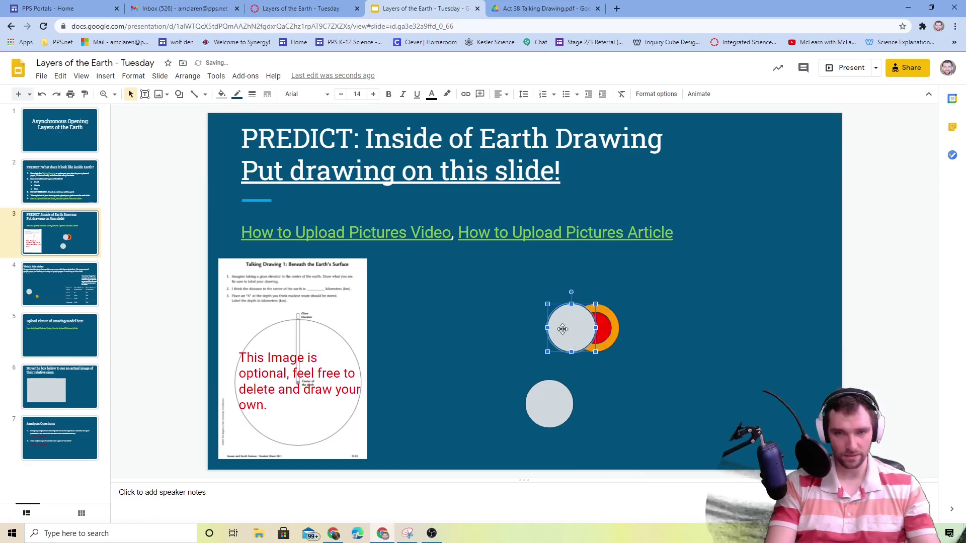
right_click(582, 334)
mouse_move(638, 358)
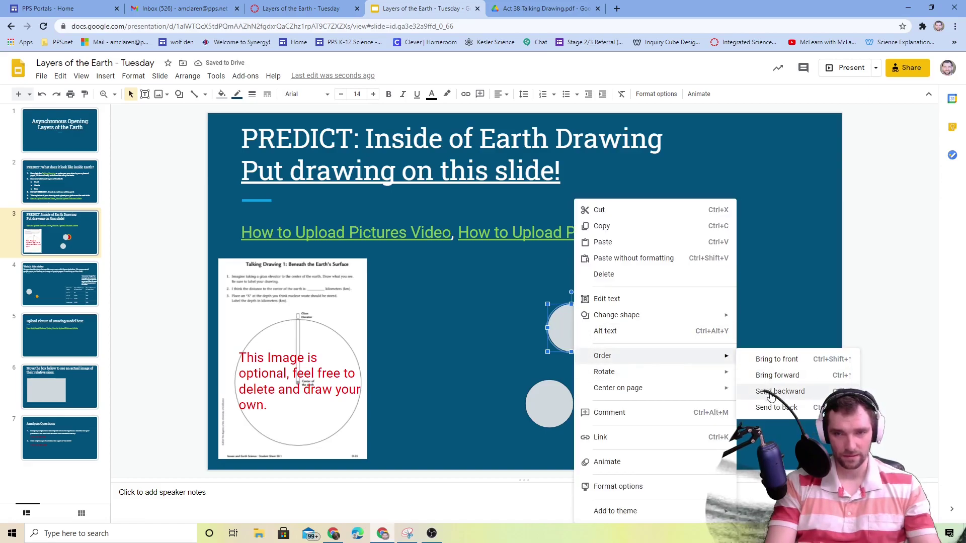
click(777, 408)
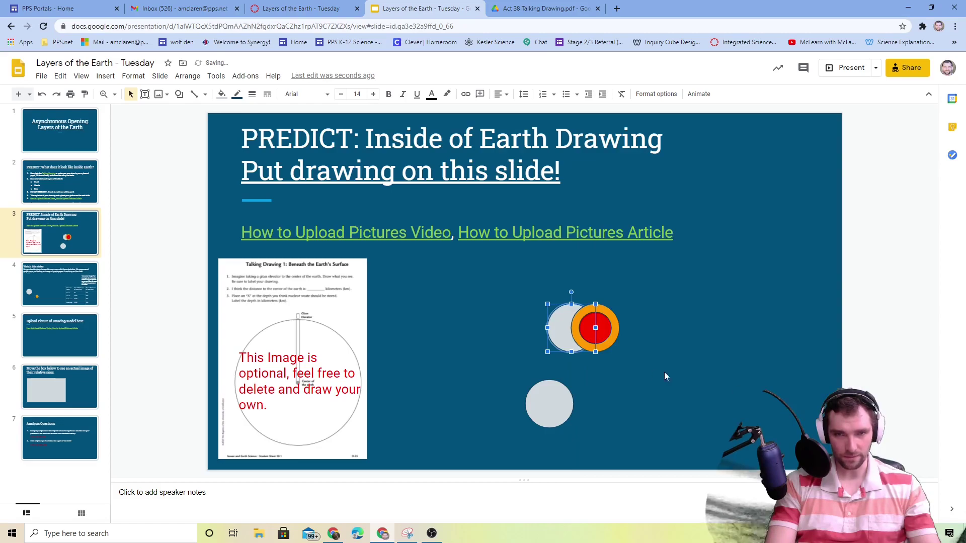
Enlarge the grey circle and centre it around the orange circle as an outer ring
drag(576, 335, 573, 321)
click(670, 341)
click(564, 308)
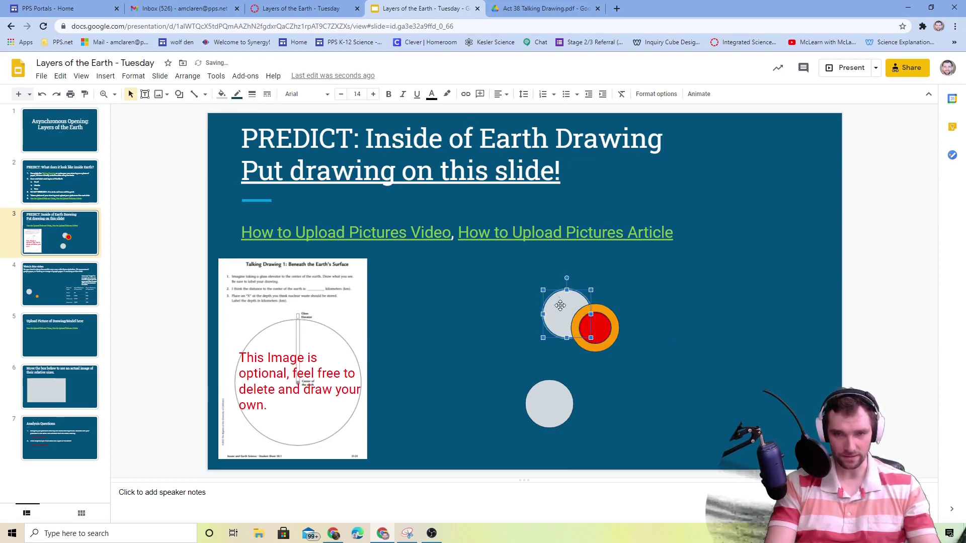
drag(543, 291, 528, 279)
drag(591, 320, 591, 321)
click(732, 323)
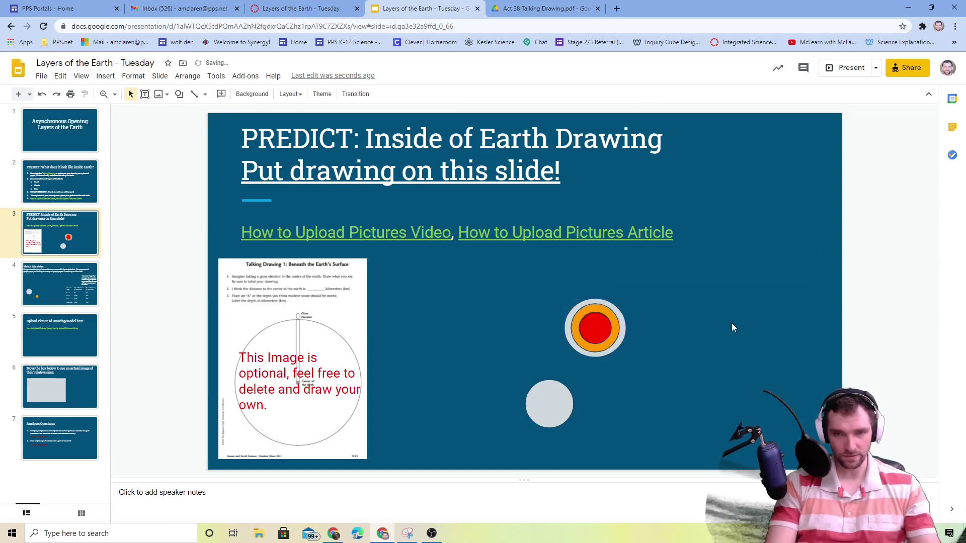
Fill the outer ring with a brown (dark goldenrod) shade
click(623, 328)
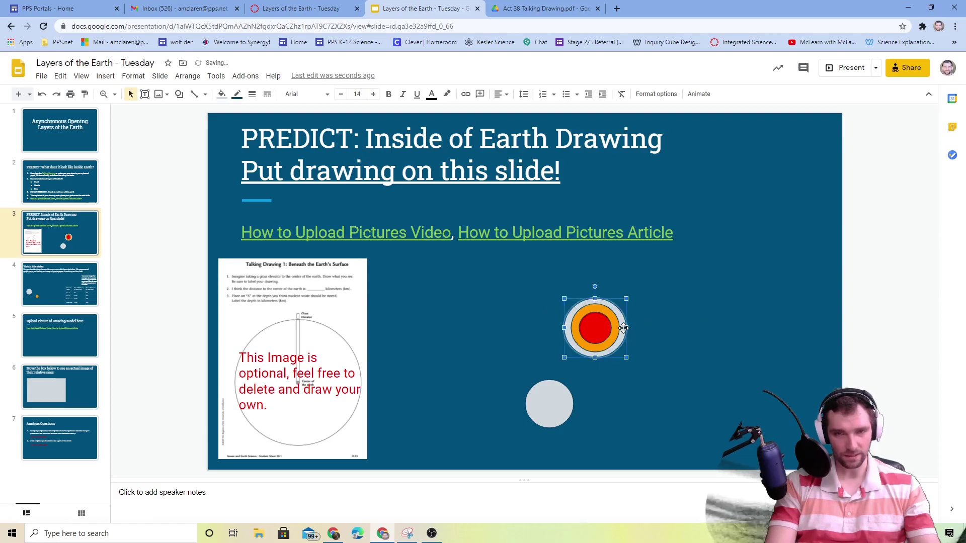
click(224, 95)
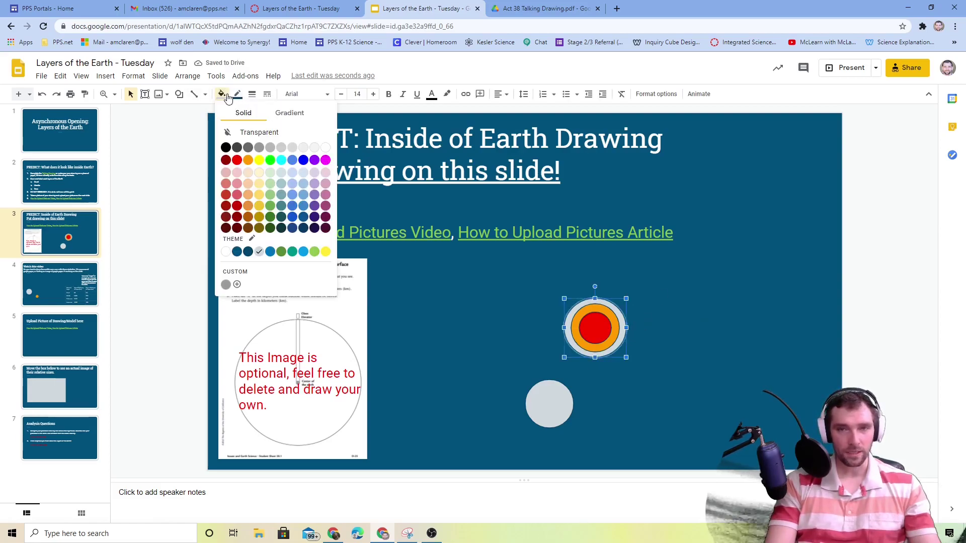
click(226, 161)
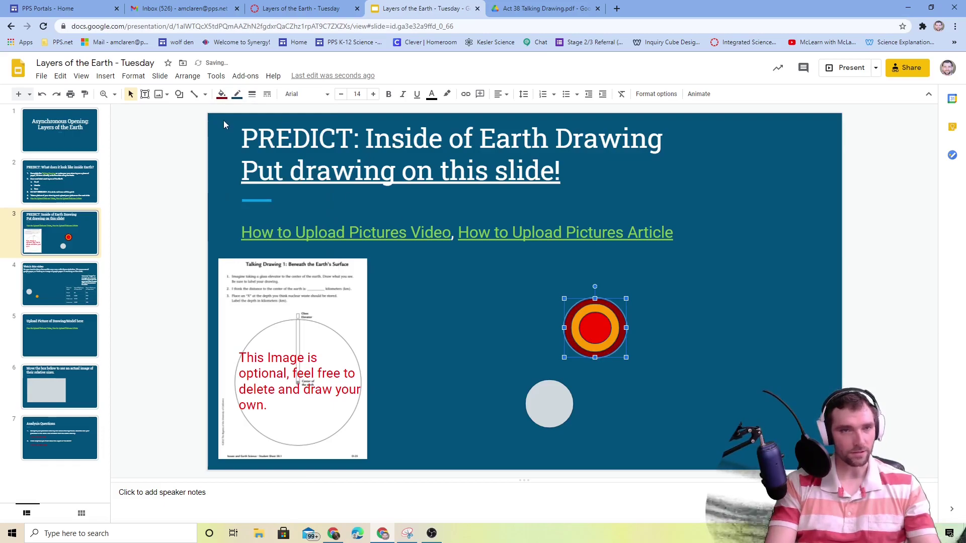
click(221, 95)
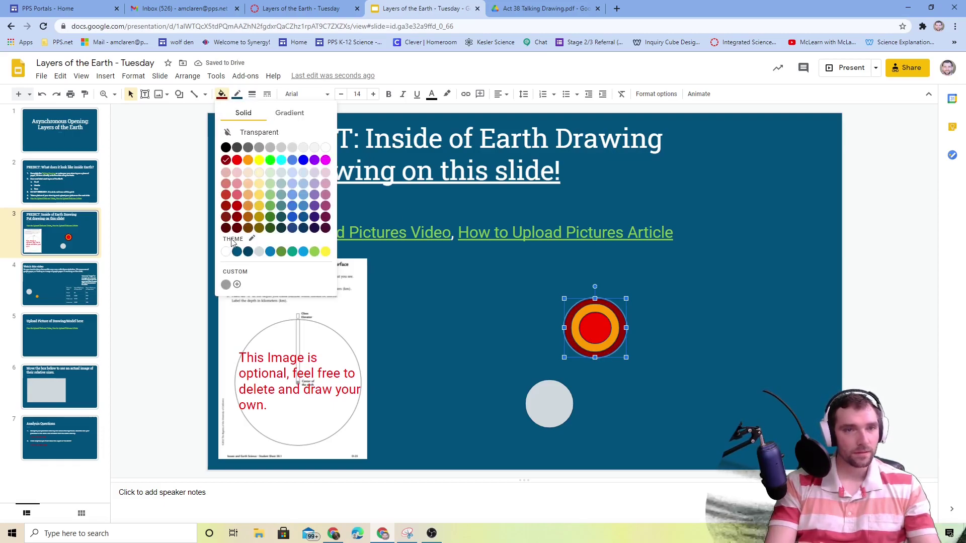
click(250, 216)
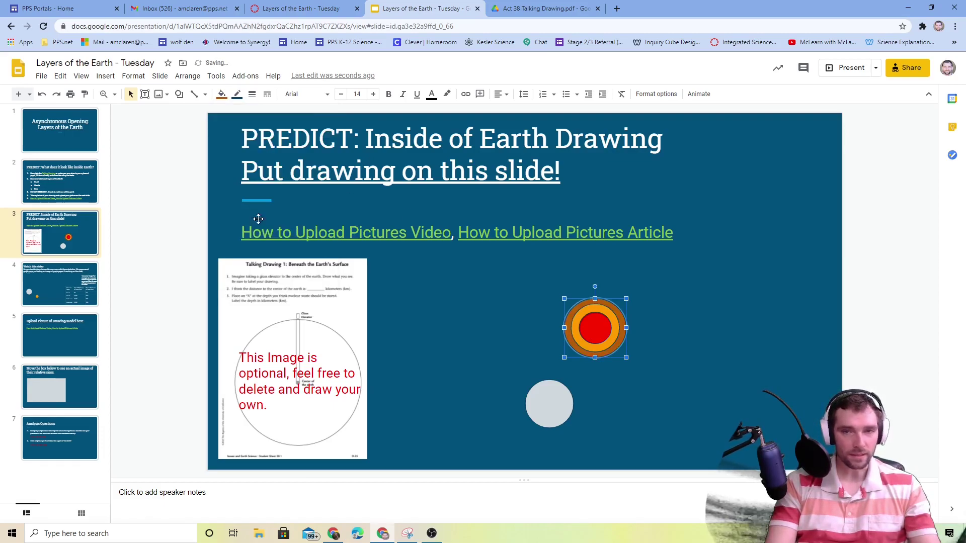
click(669, 290)
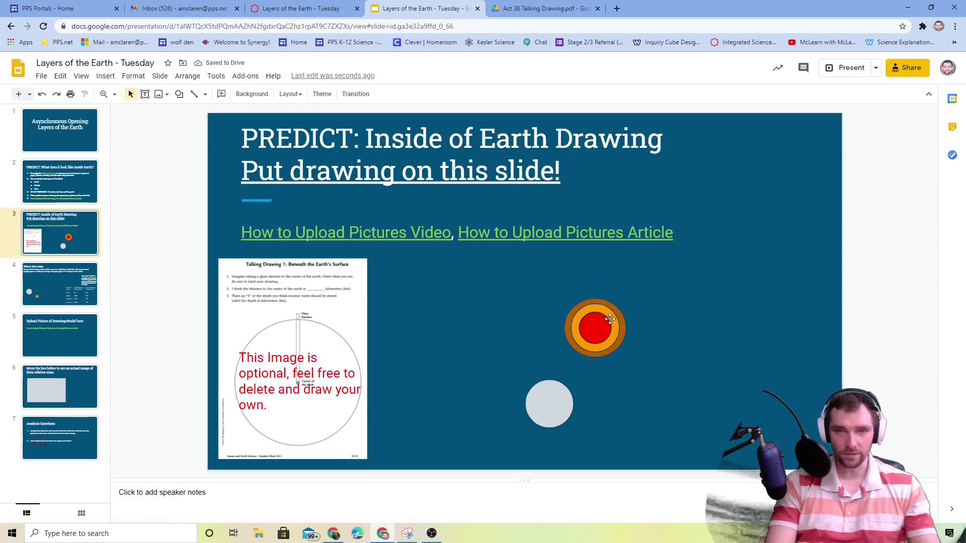
Delete the spare grey circle below the rings
click(550, 410)
text(1)
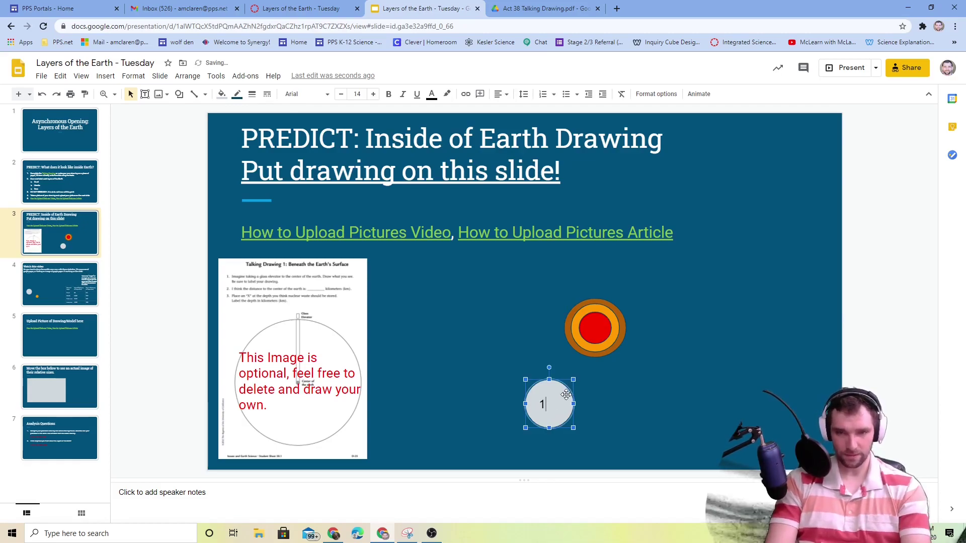
key(BackSpace)
click(511, 361)
click(542, 386)
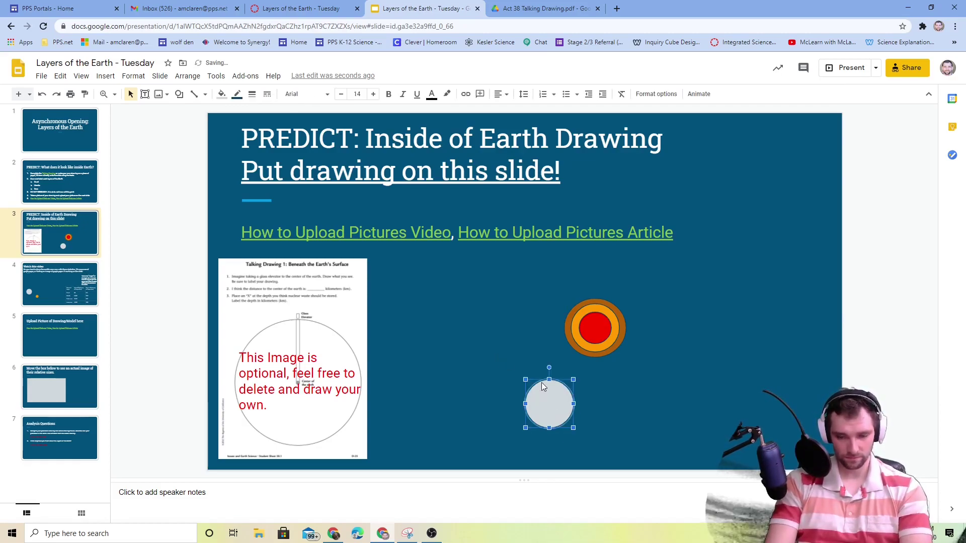
key(Delete)
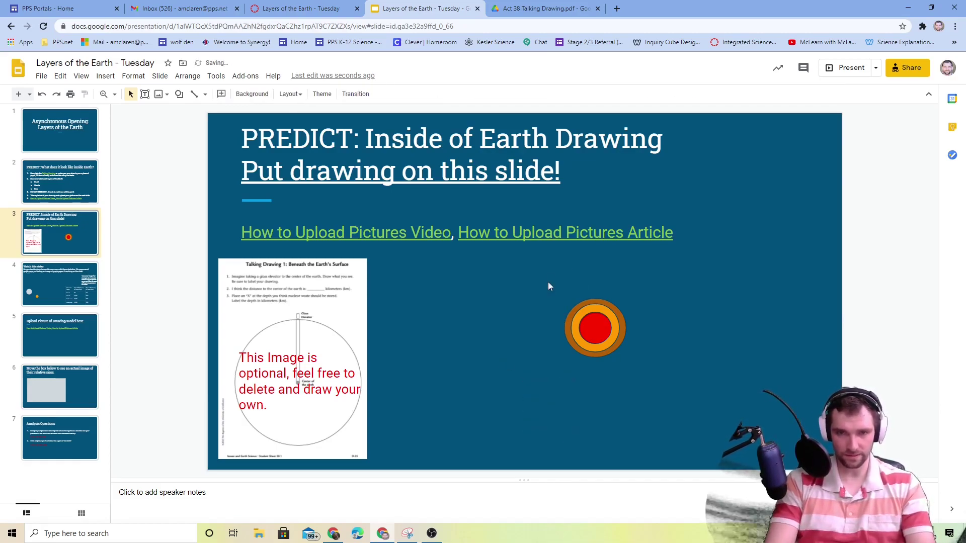
Stretch all the concentric circles together into a large oval, then trim it slightly
drag(548, 288, 700, 378)
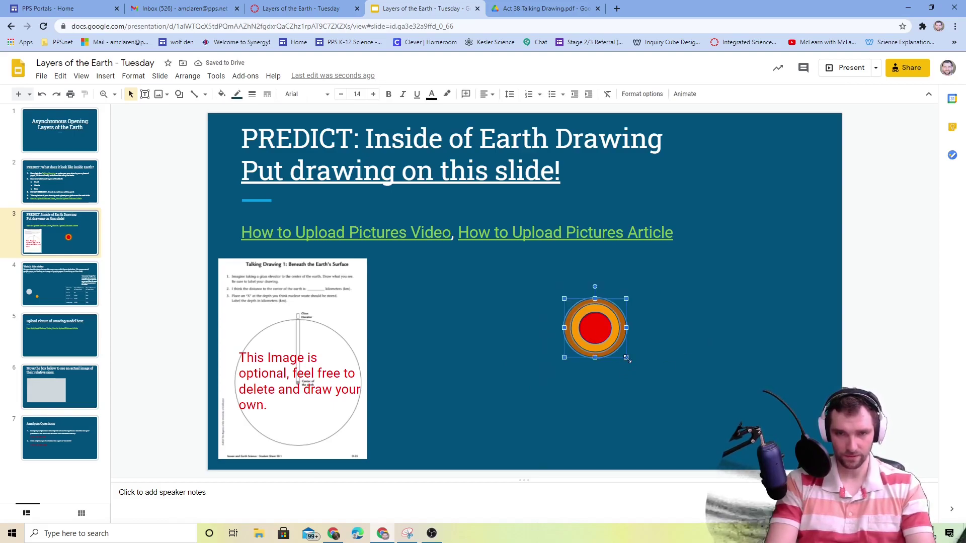
drag(626, 358, 791, 460)
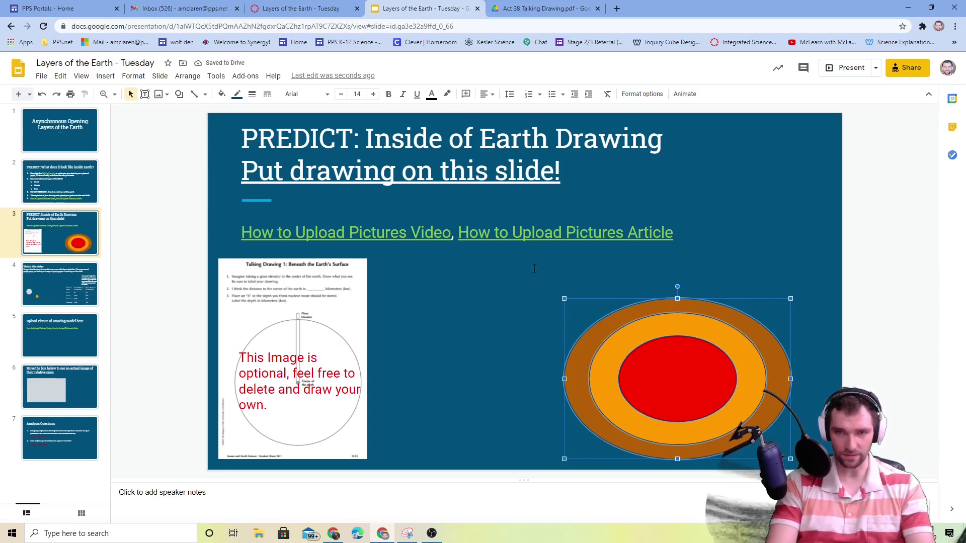
click(777, 252)
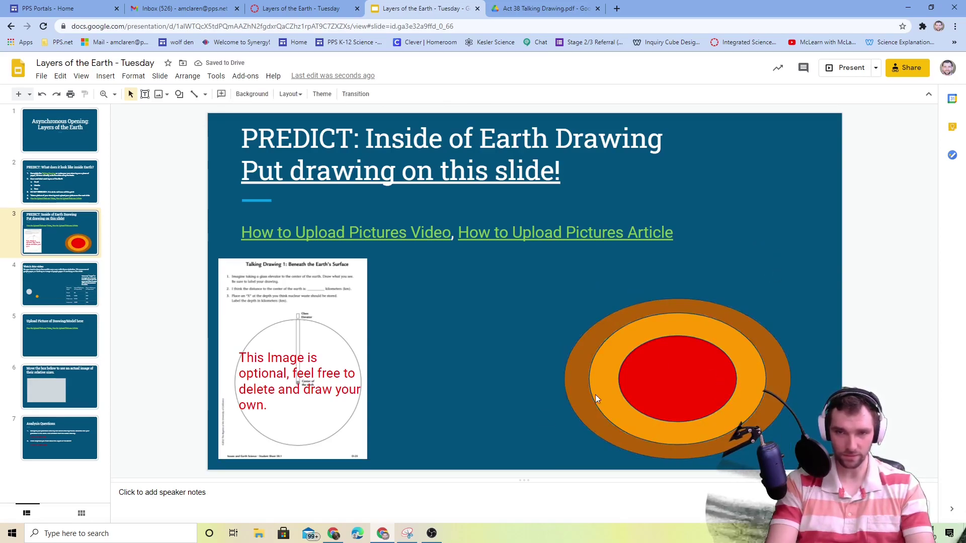
click(583, 339)
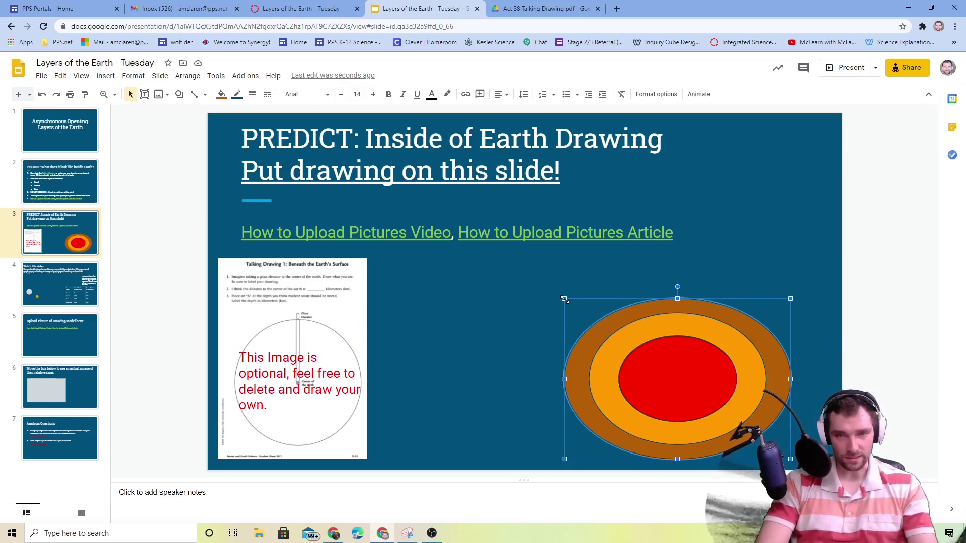
drag(564, 299, 579, 305)
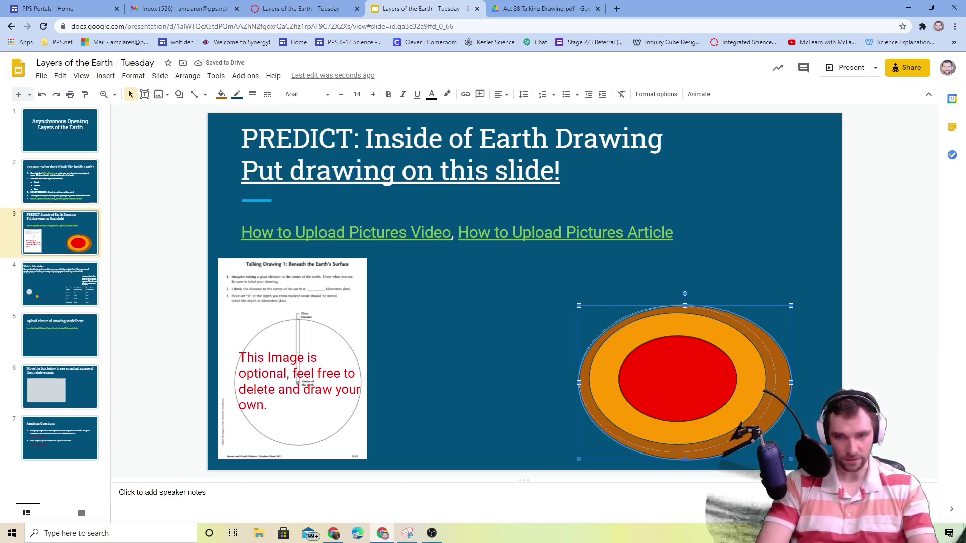
drag(791, 459, 772, 449)
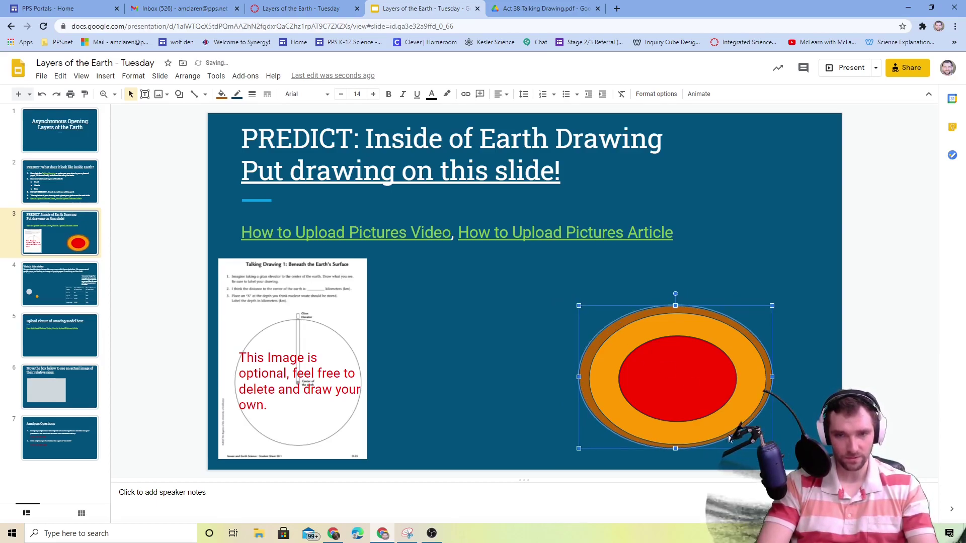
Enlarge the red inner oval toward both corners
click(654, 370)
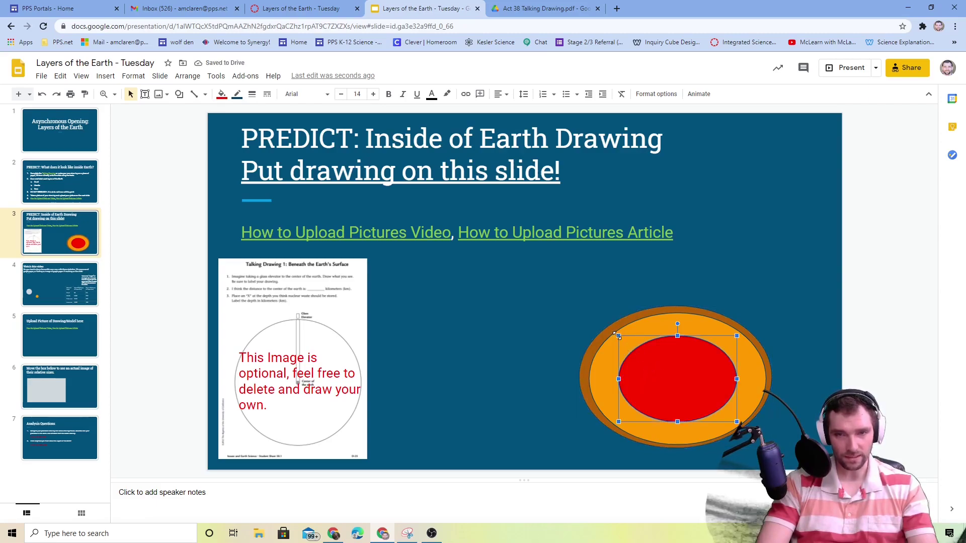
drag(619, 336, 602, 326)
drag(764, 434, 752, 433)
click(817, 344)
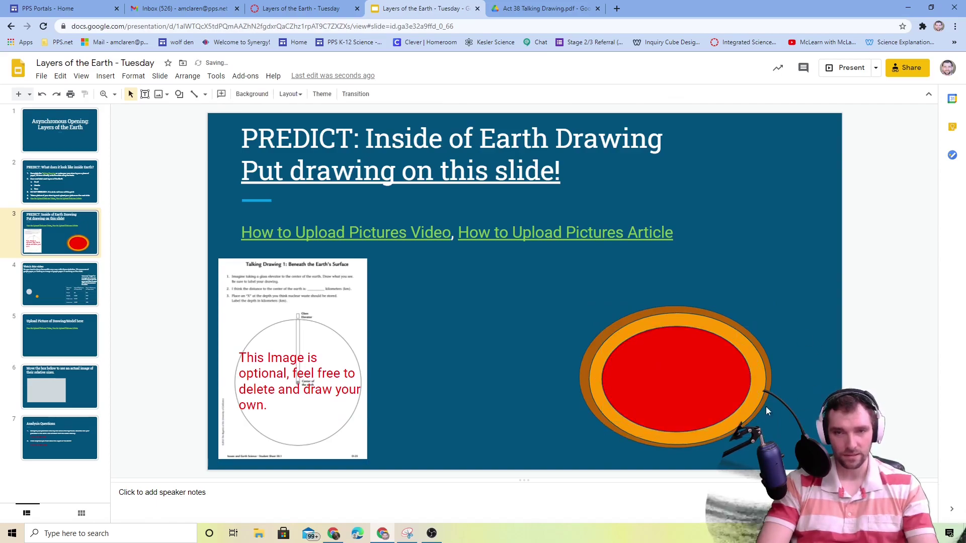
Add a 'Core' text box and position it inside the red centre oval
click(145, 94)
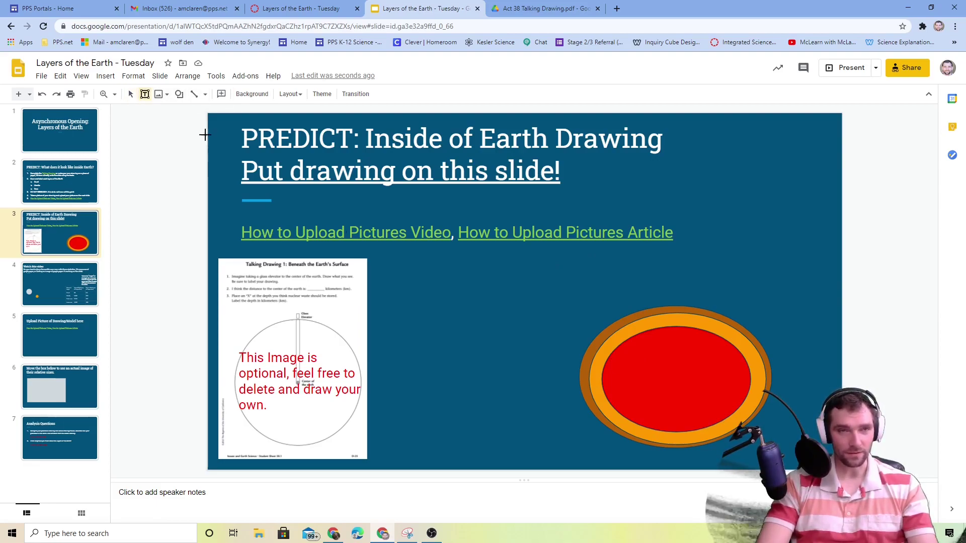
click(474, 279)
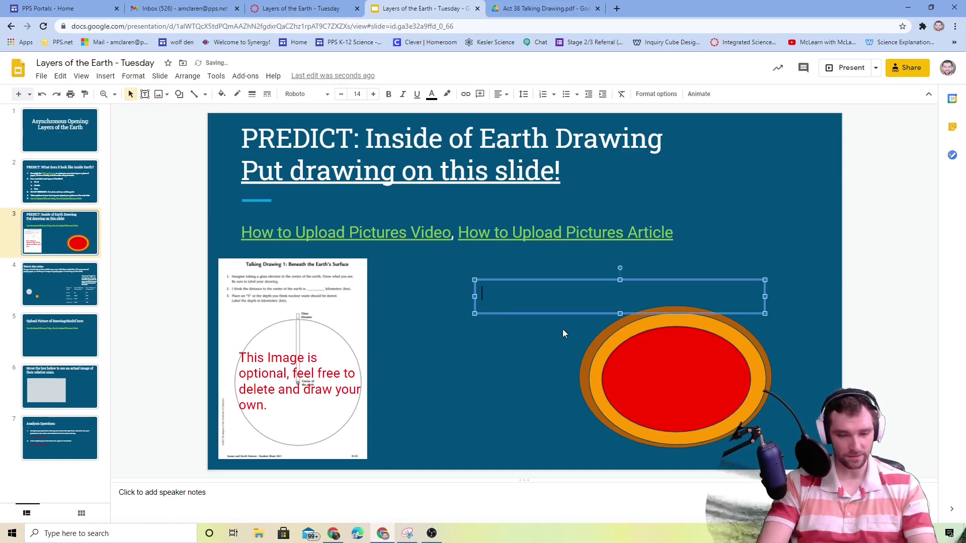
text(Core)
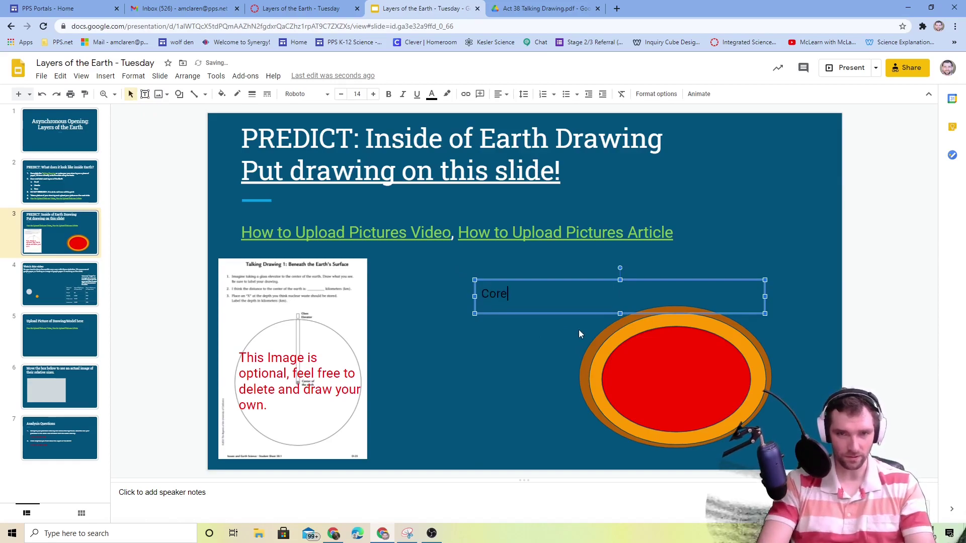
drag(657, 299, 532, 300)
mouse_move(683, 379)
mouse_down()
mouse_move(665, 372)
mouse_move(696, 378)
mouse_up()
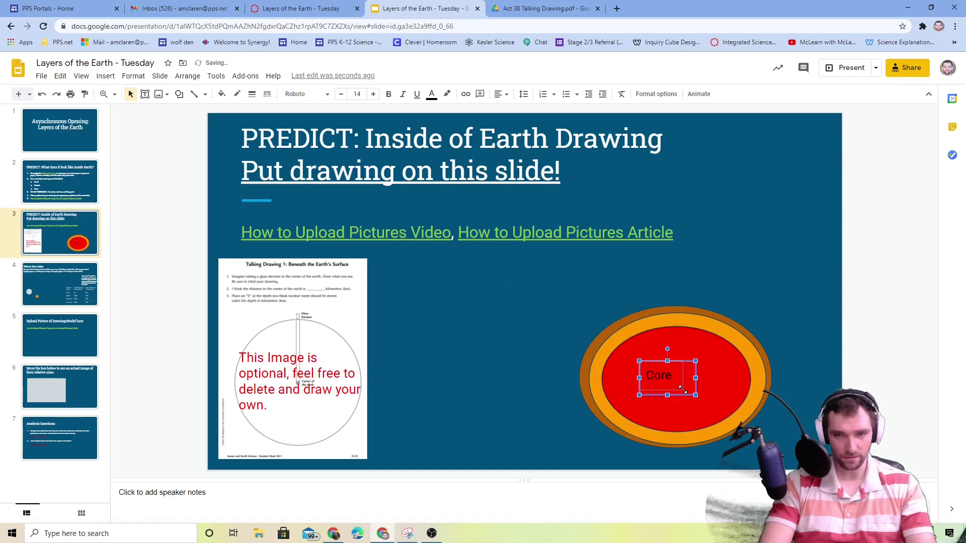
click(750, 303)
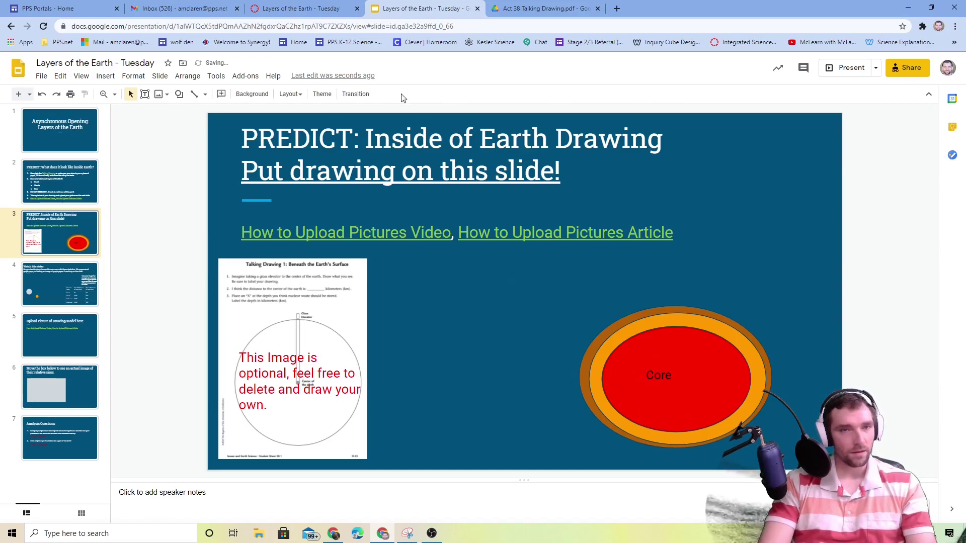
click(71, 188)
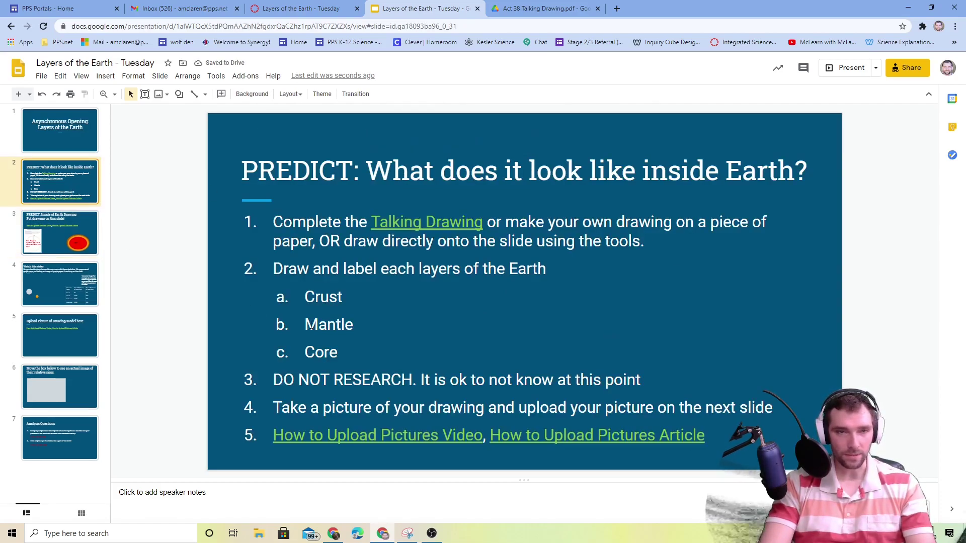
click(77, 292)
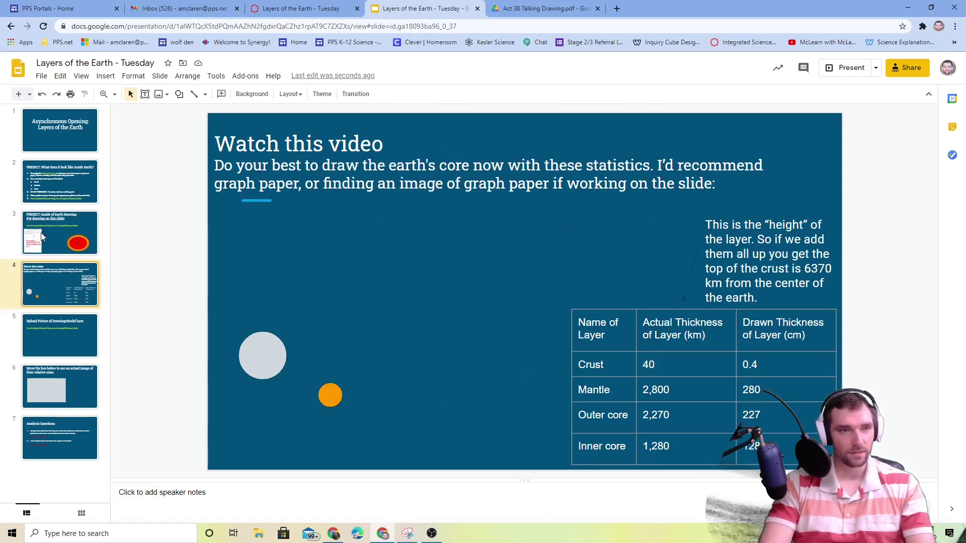
key(Up)
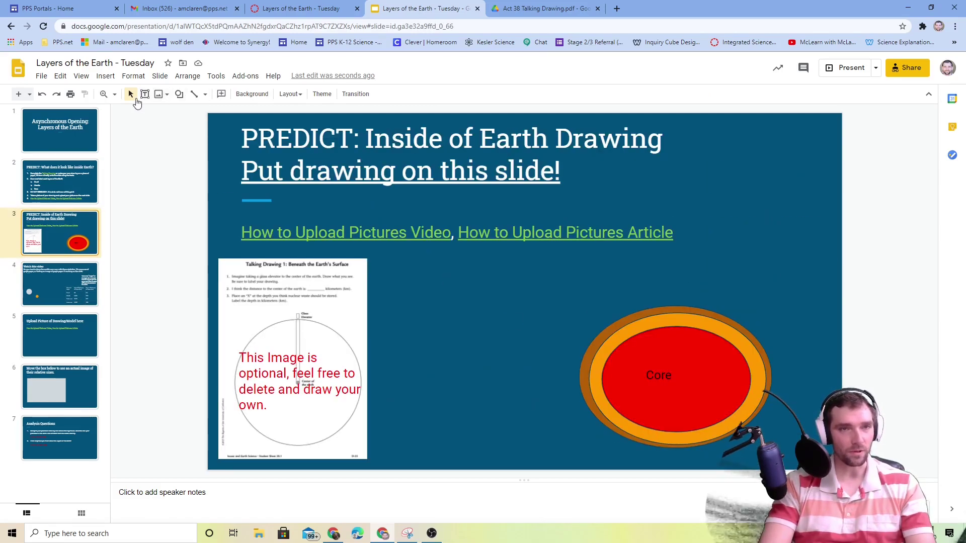
click(145, 94)
drag(635, 261, 926, 296)
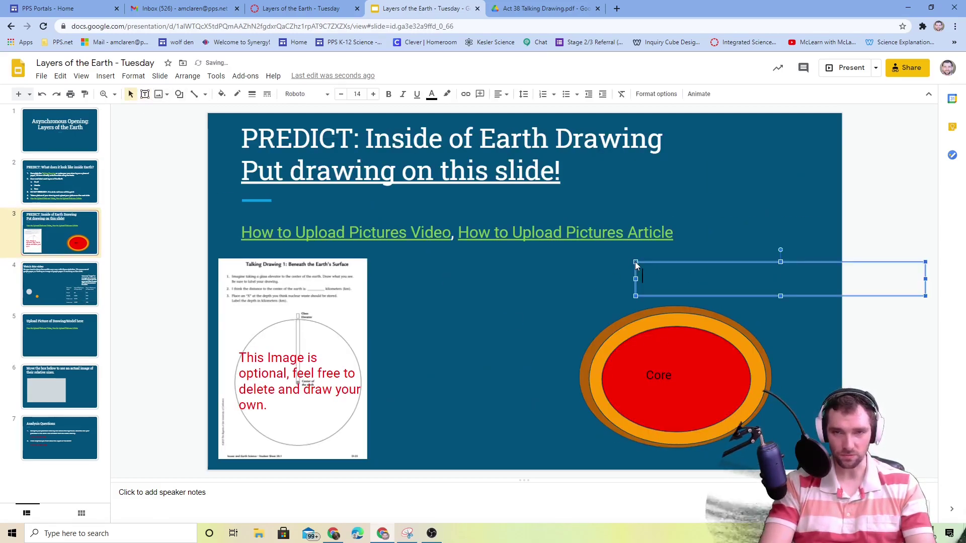
text(Crus)
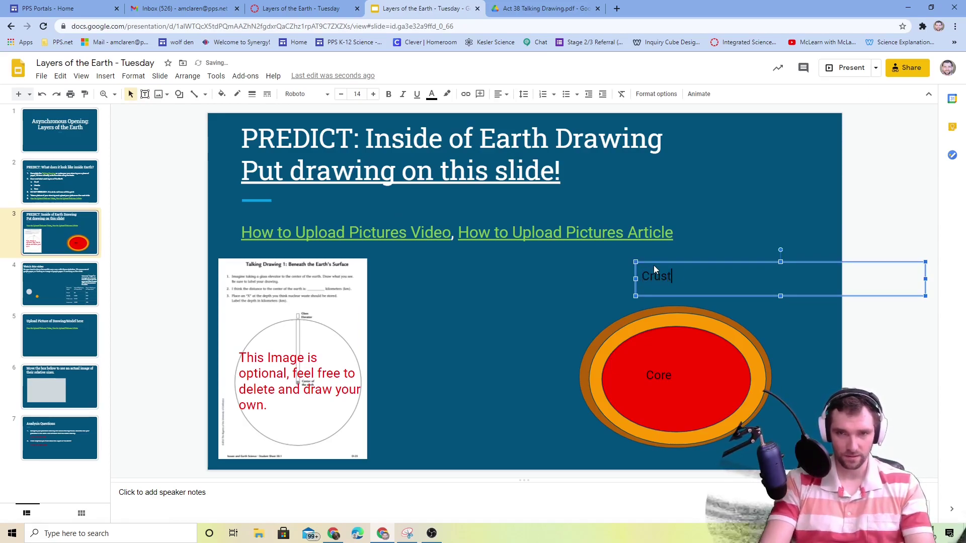
text(t)
drag(774, 284, 686, 284)
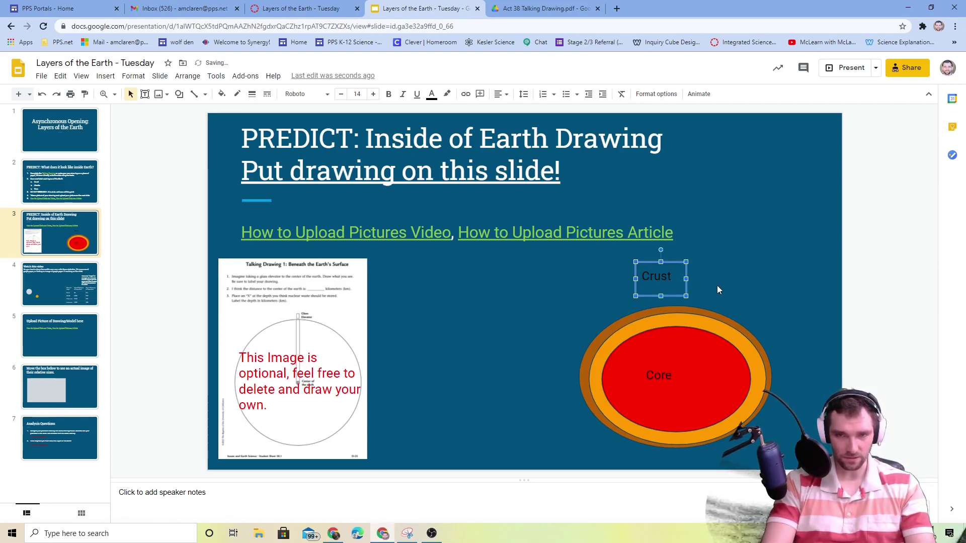
click(195, 96)
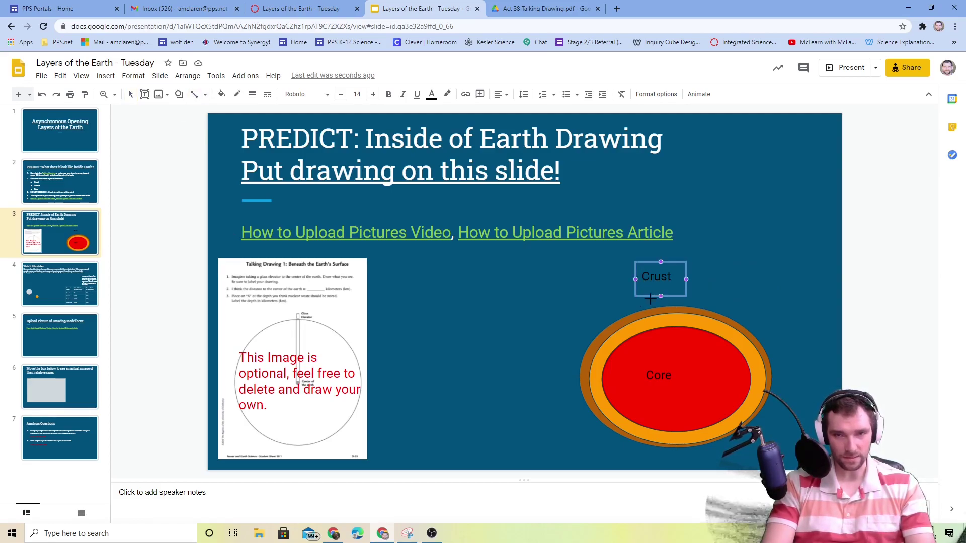
drag(661, 297, 624, 320)
click(815, 261)
click(637, 313)
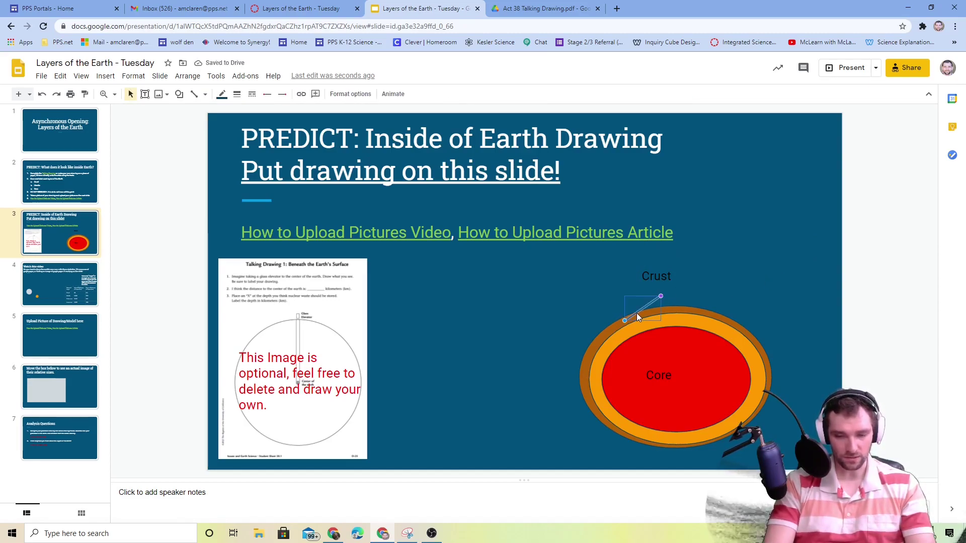
key(Delete)
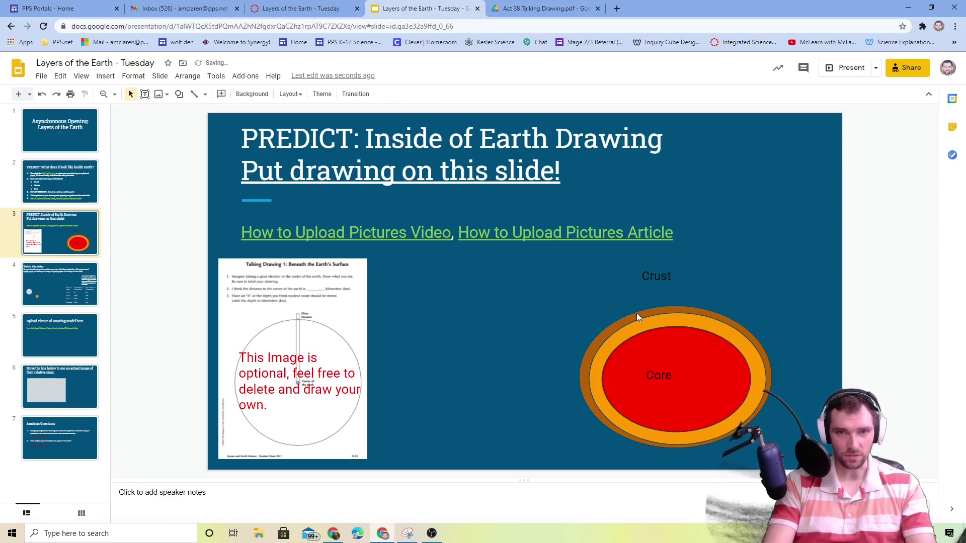
Draw an arrow from the Crust label to the edge of the outer oval
click(205, 94)
click(215, 127)
drag(655, 296, 615, 331)
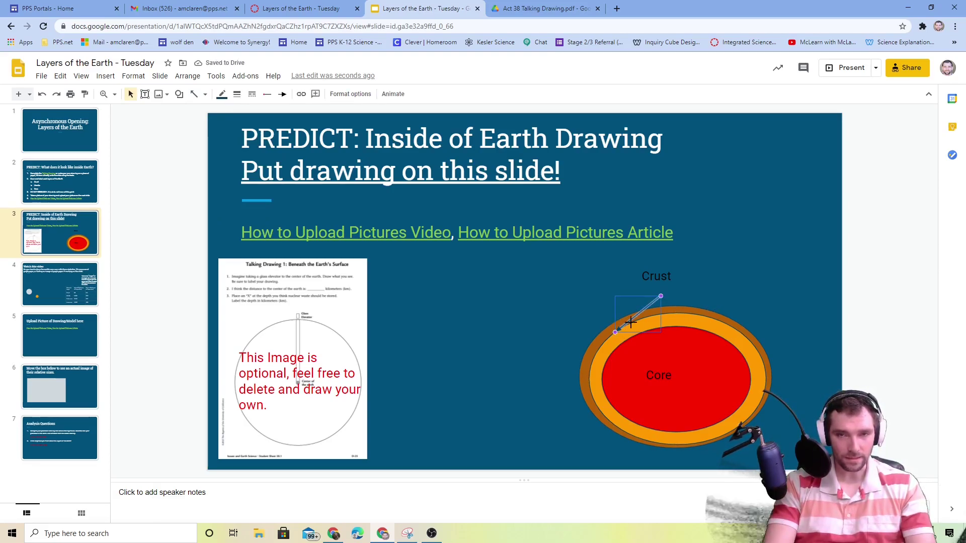
drag(635, 320, 657, 303)
click(720, 295)
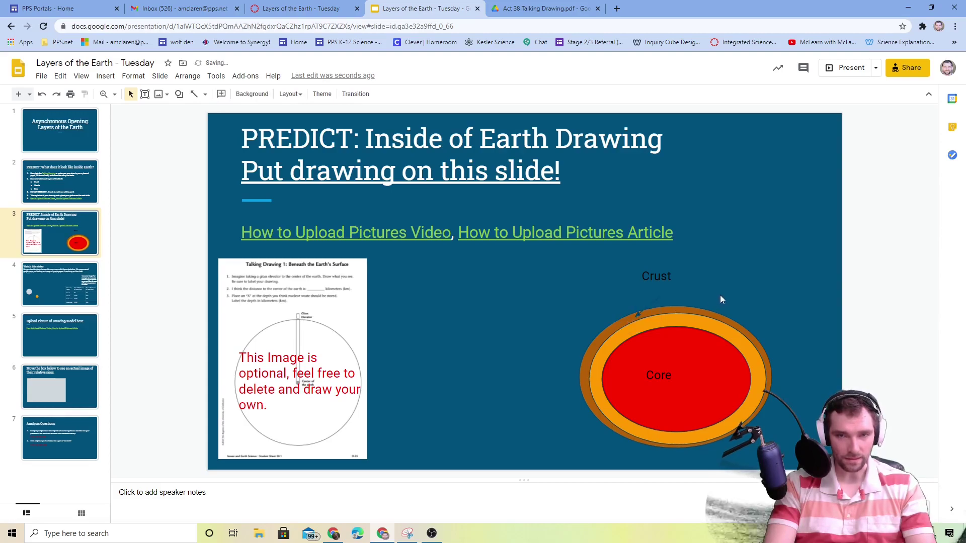
Give the Crust label a black border
click(659, 271)
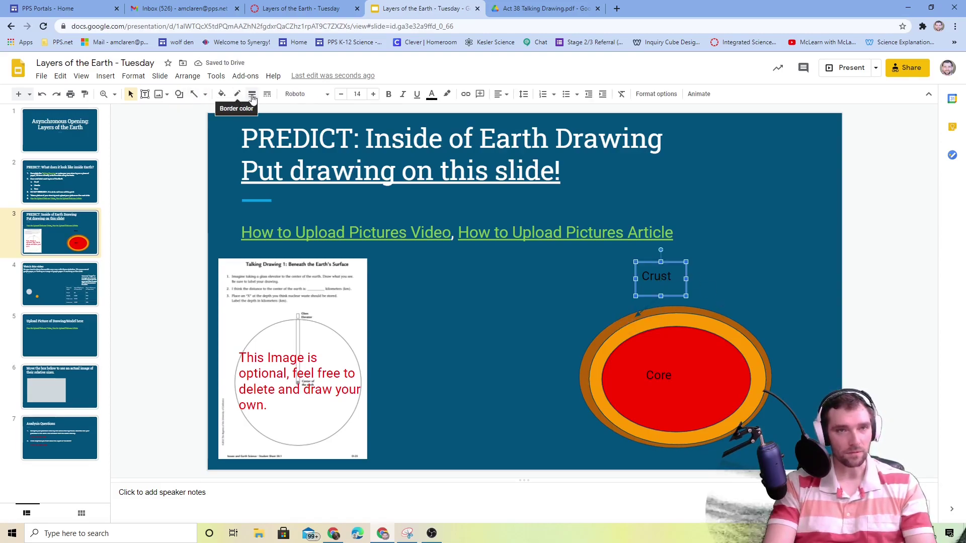
click(237, 94)
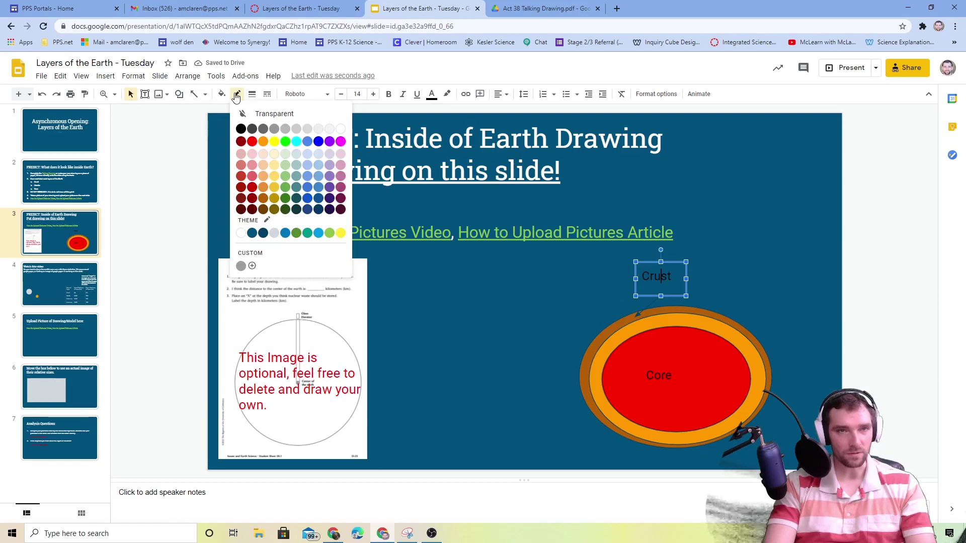
click(243, 130)
click(764, 264)
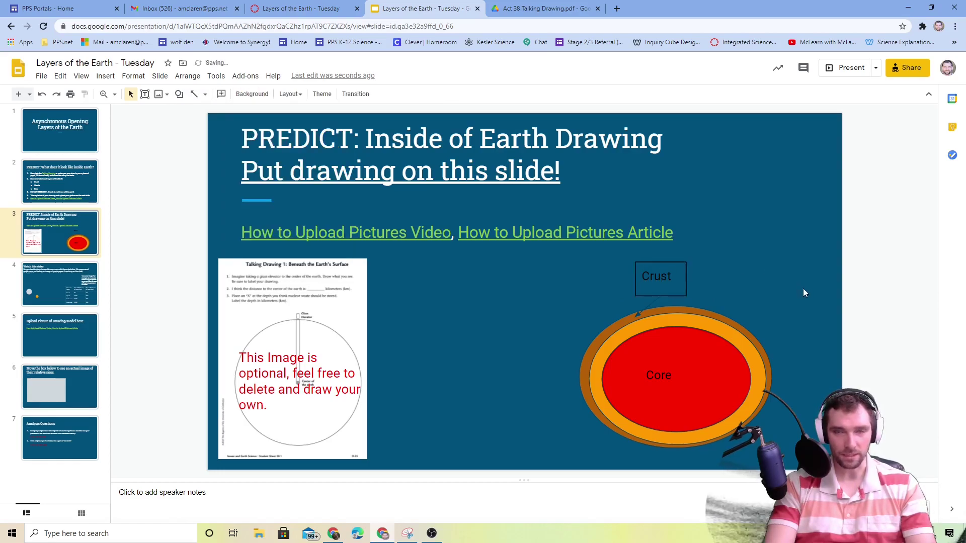
Increase the arrow's line weight to make it thicker
click(649, 305)
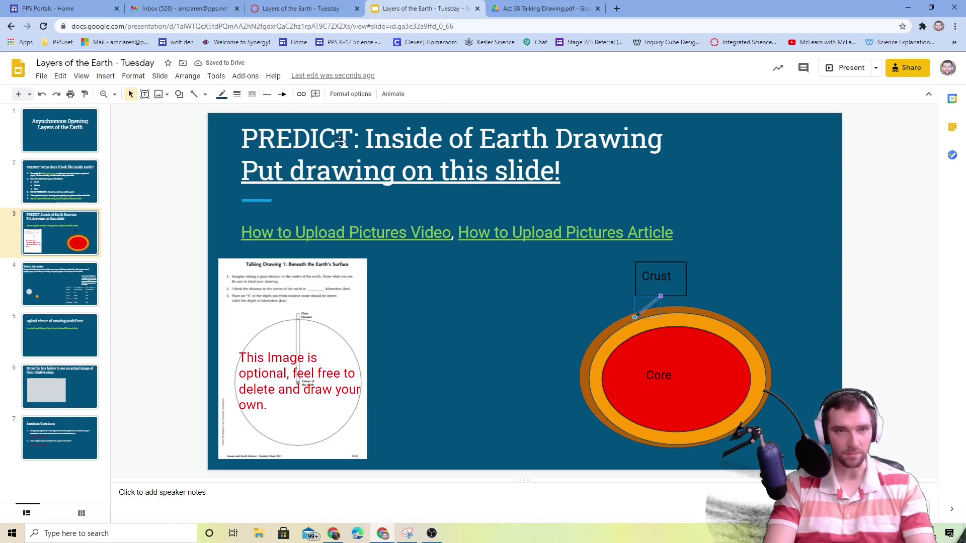
click(234, 95)
click(251, 162)
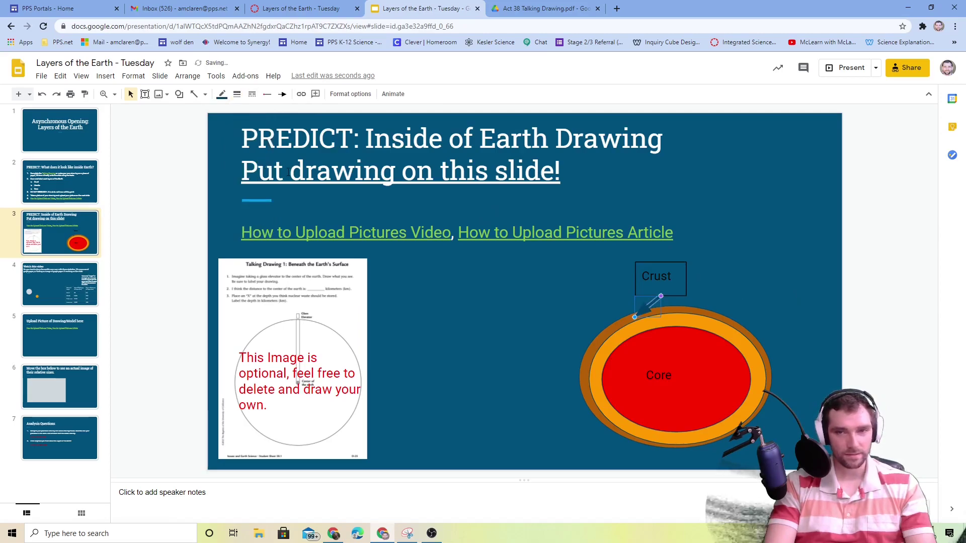
click(787, 299)
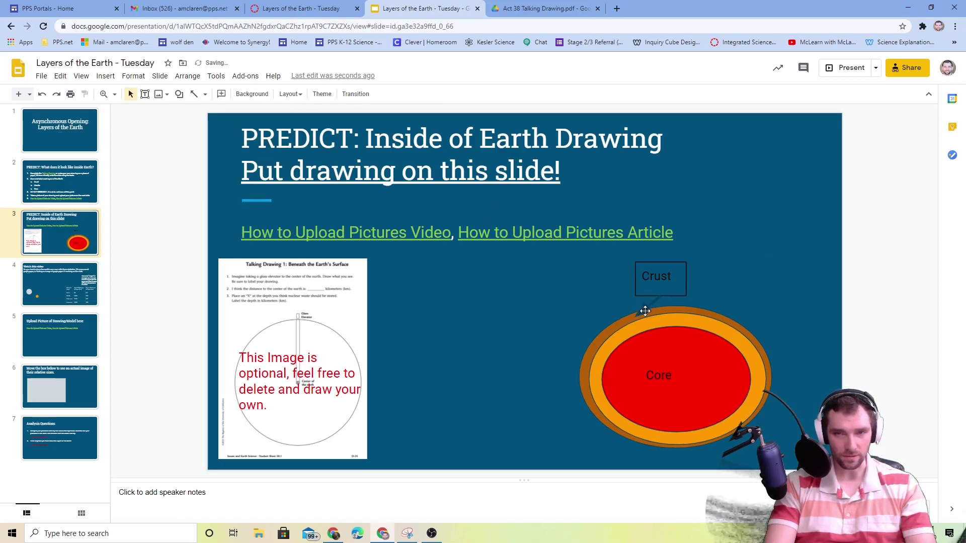
click(648, 308)
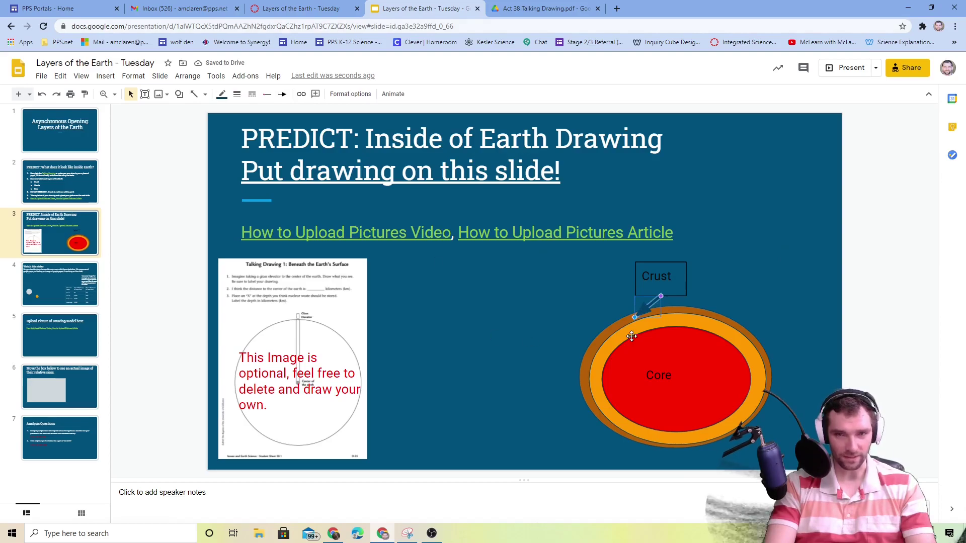
click(804, 280)
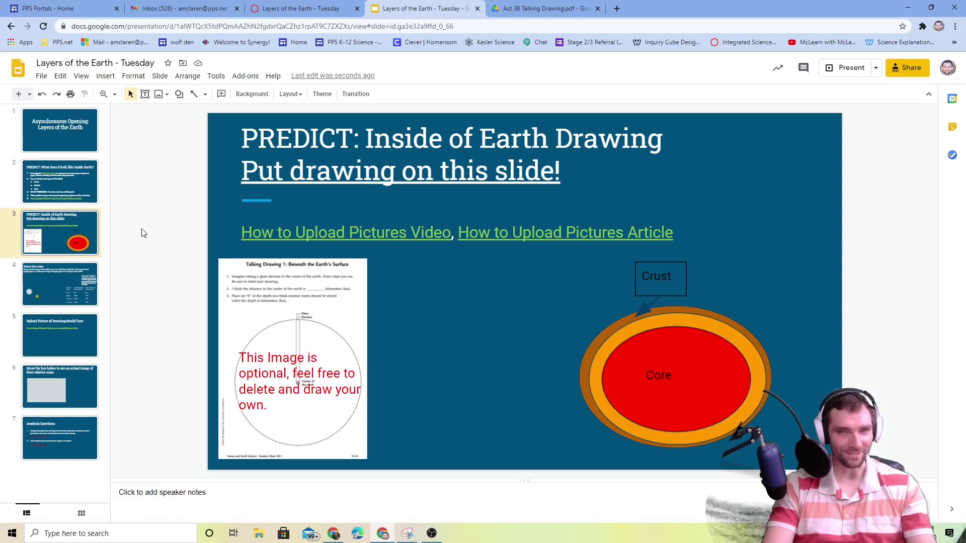
Open slide 4, 'Watch this video', with the layer-thickness table
click(54, 284)
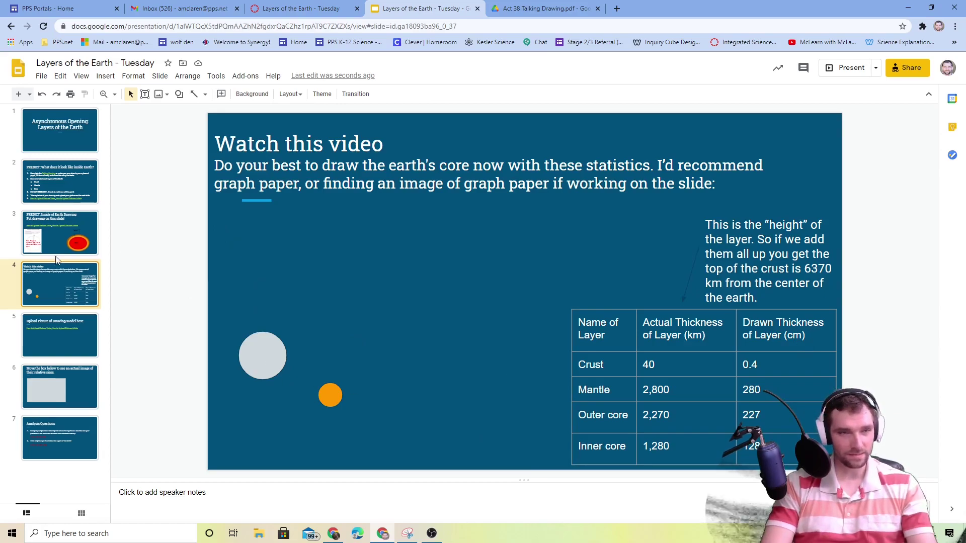
Copy the whole Earth-layers drawing from slide 3 and paste it on slide 4, left of the table
click(40, 243)
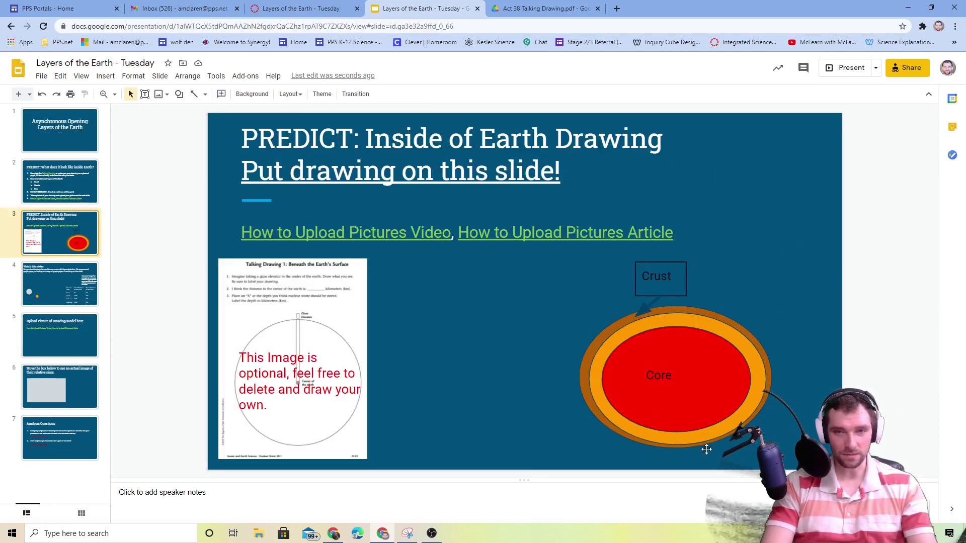
drag(820, 461, 536, 256)
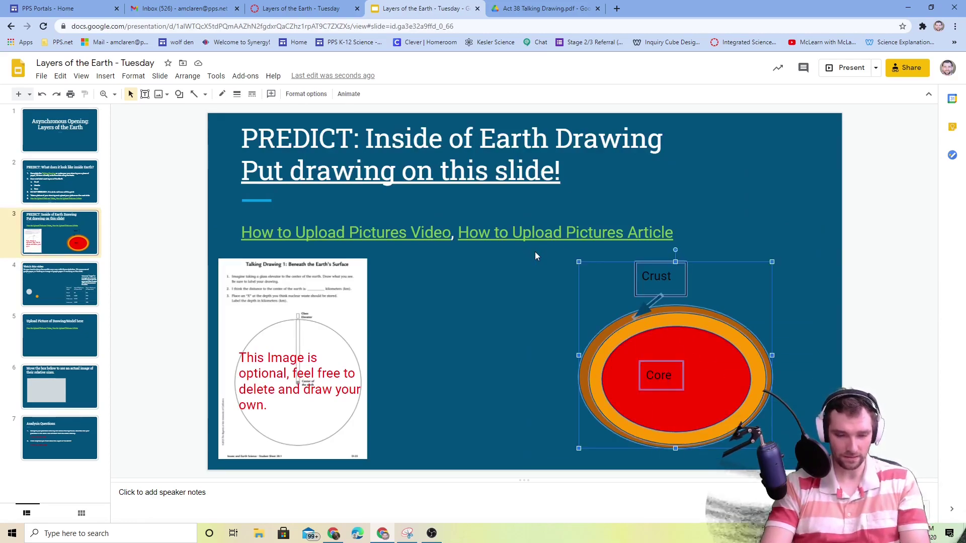
click(47, 286)
key(ctrl+v)
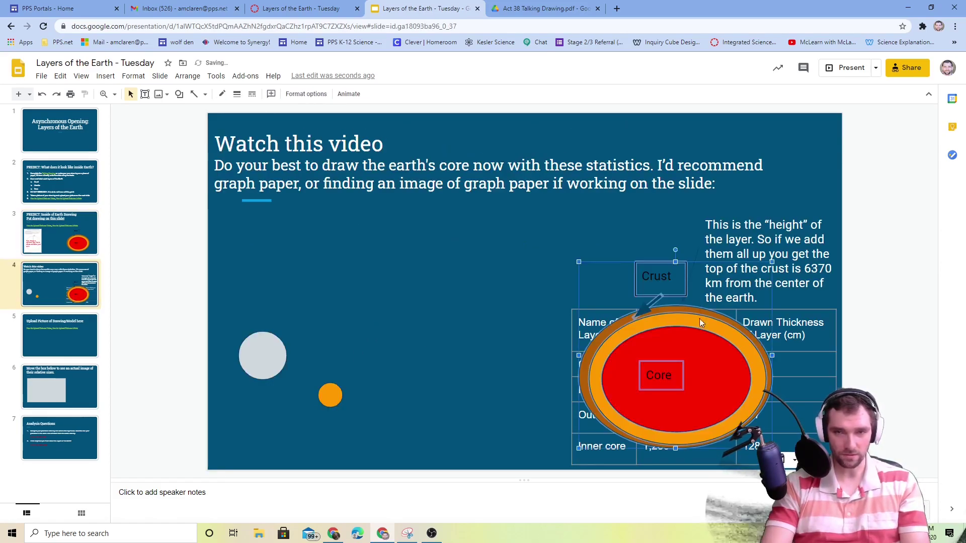
drag(700, 315, 440, 304)
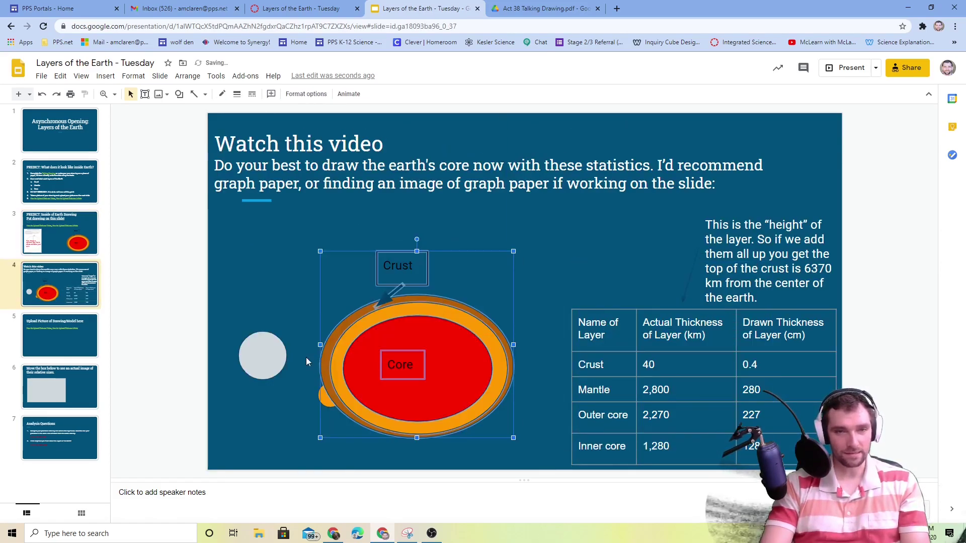
Delete the grey circle from the pasted drawing
click(306, 403)
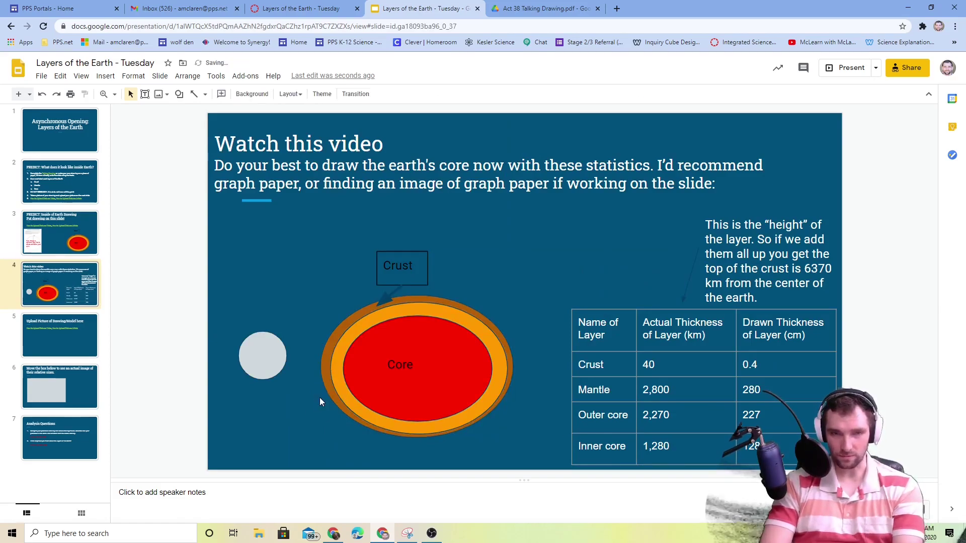
click(255, 363)
key(Delete)
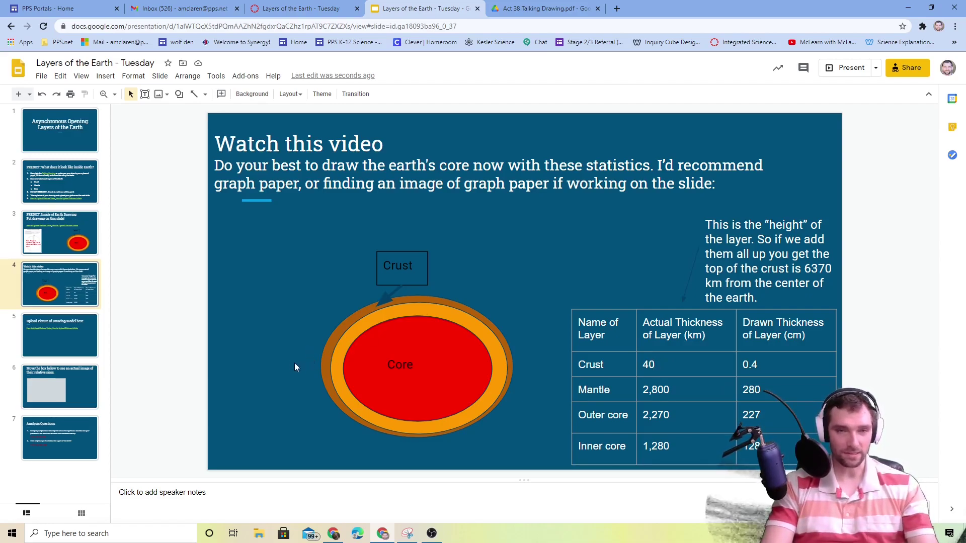
Pull the outer brown oval's left edge slightly inward
click(323, 355)
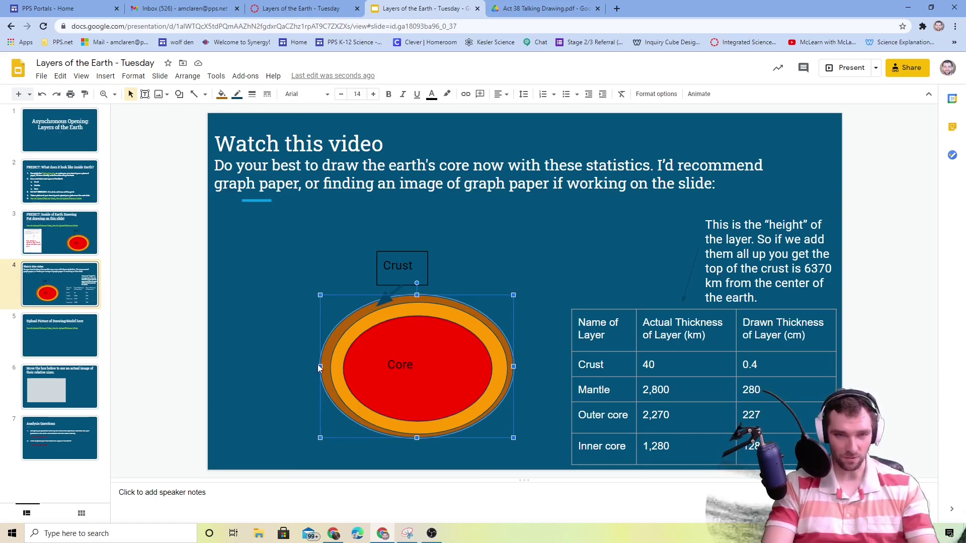
drag(321, 368, 325, 368)
click(285, 396)
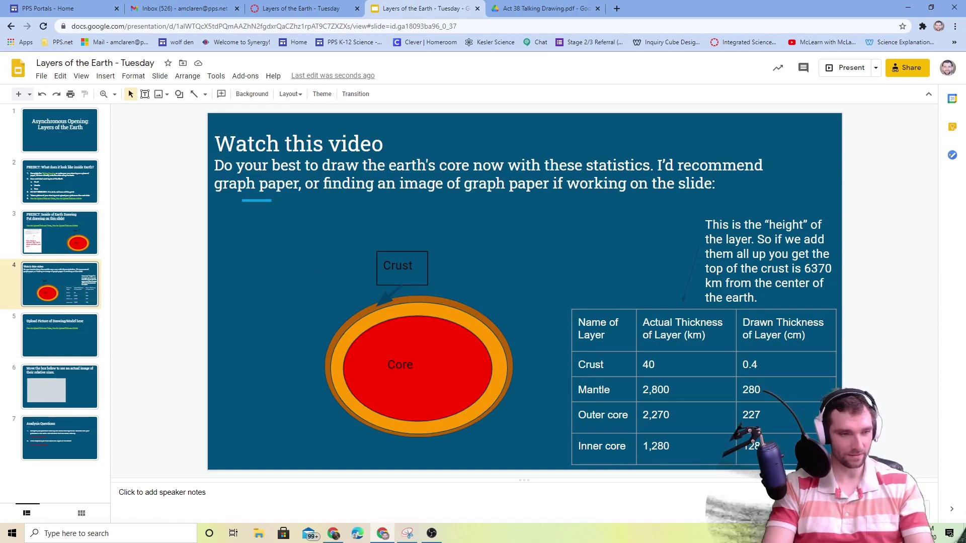
Browse slides 6, 4, 5 and 3, ending back on slide 4
click(60, 387)
click(61, 290)
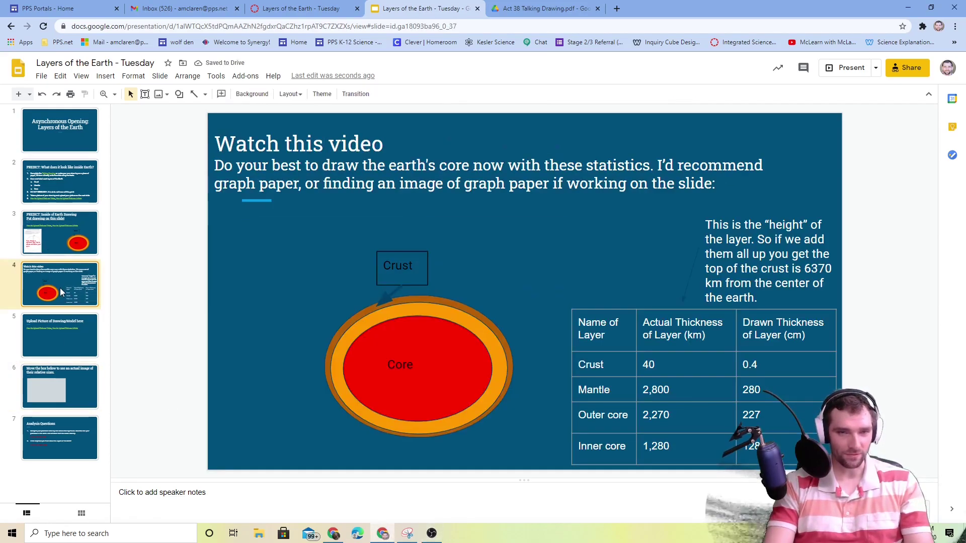
click(75, 336)
click(59, 251)
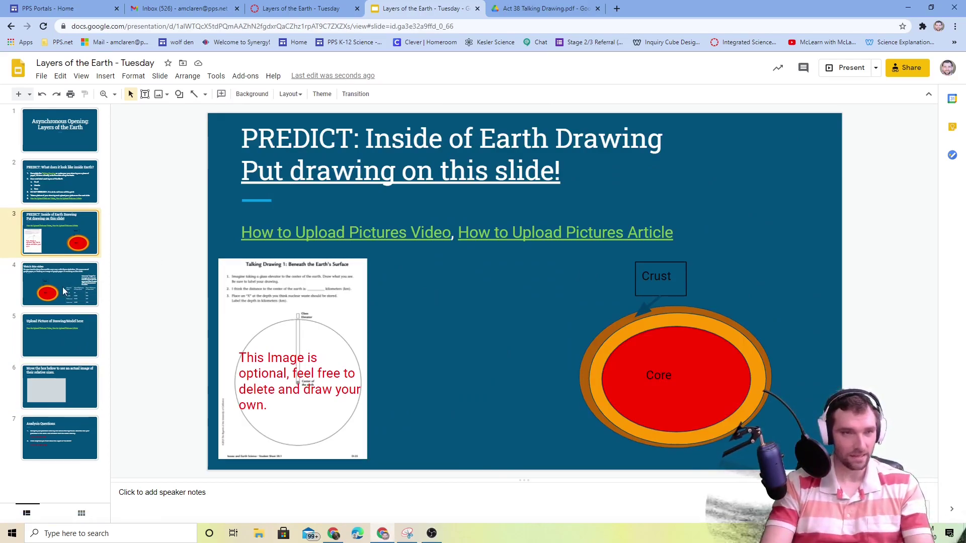
key(Down)
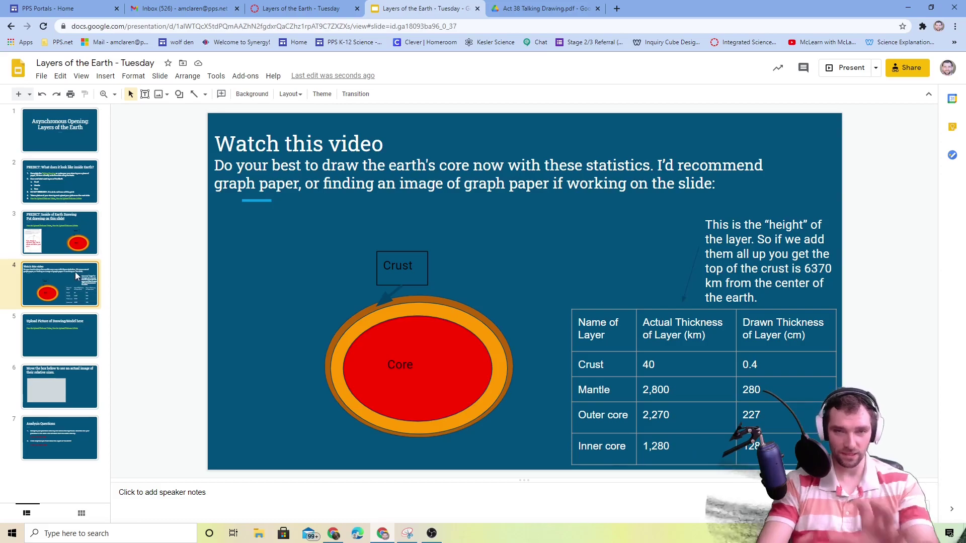
On slide 6, delete the grey box to reveal the Earth image, then restore it and open slide 7, Analysis Questions
click(59, 335)
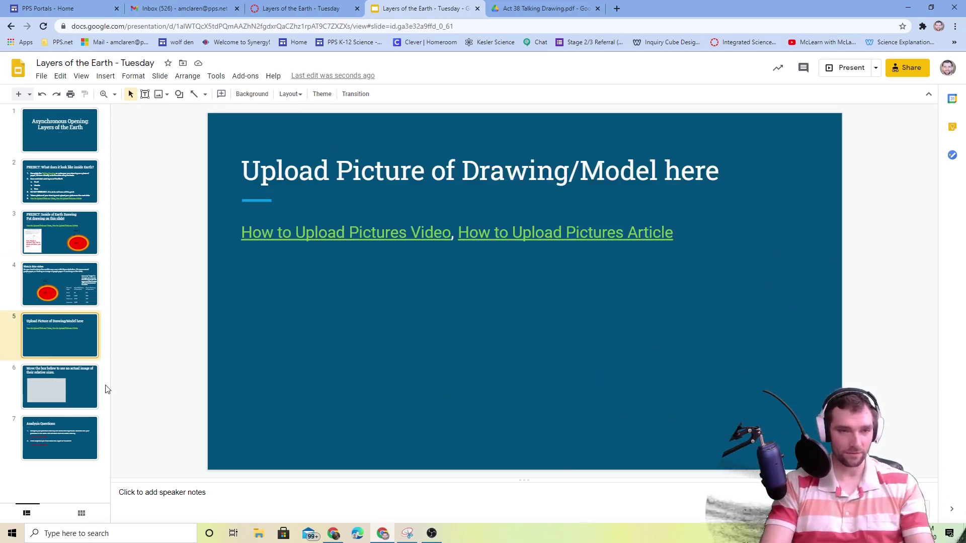
key(Down)
click(357, 313)
key(Delete)
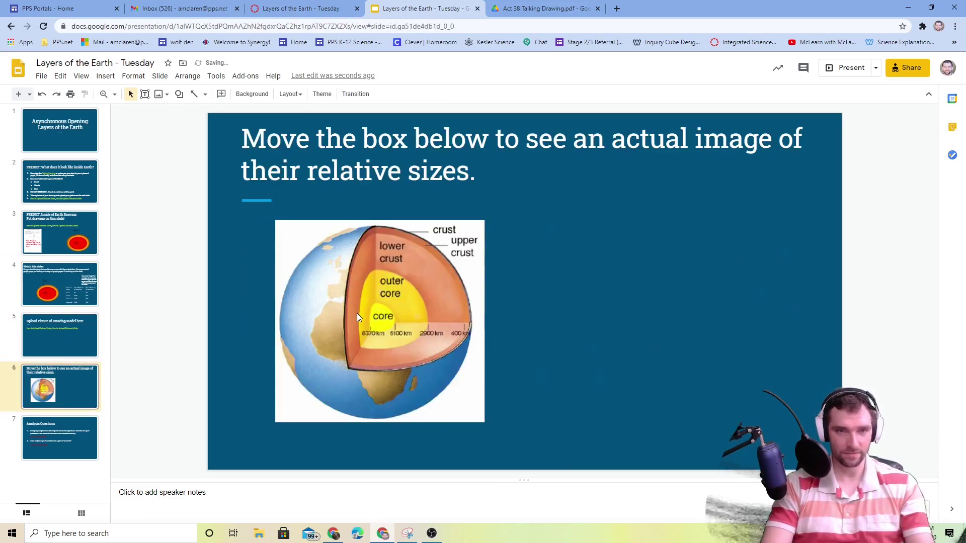
key(ctrl+z)
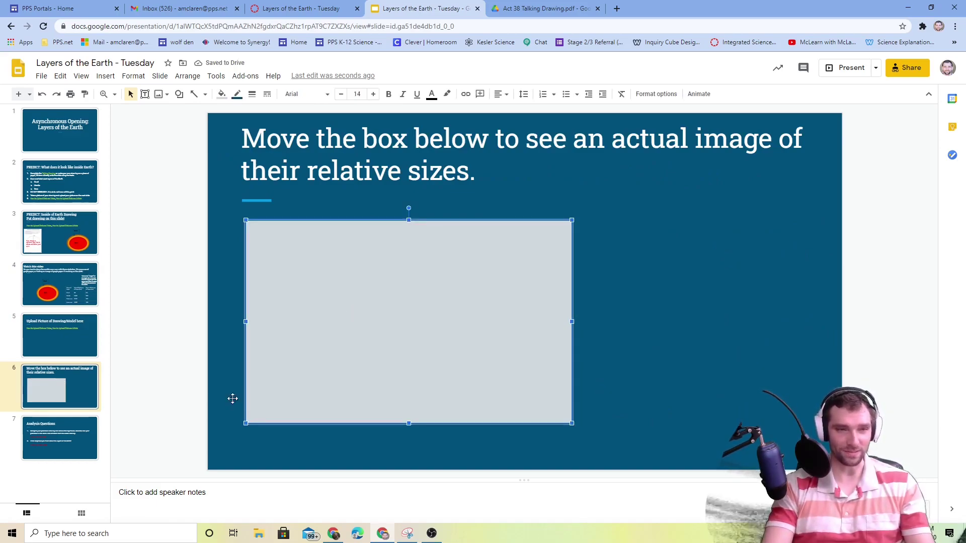
click(64, 442)
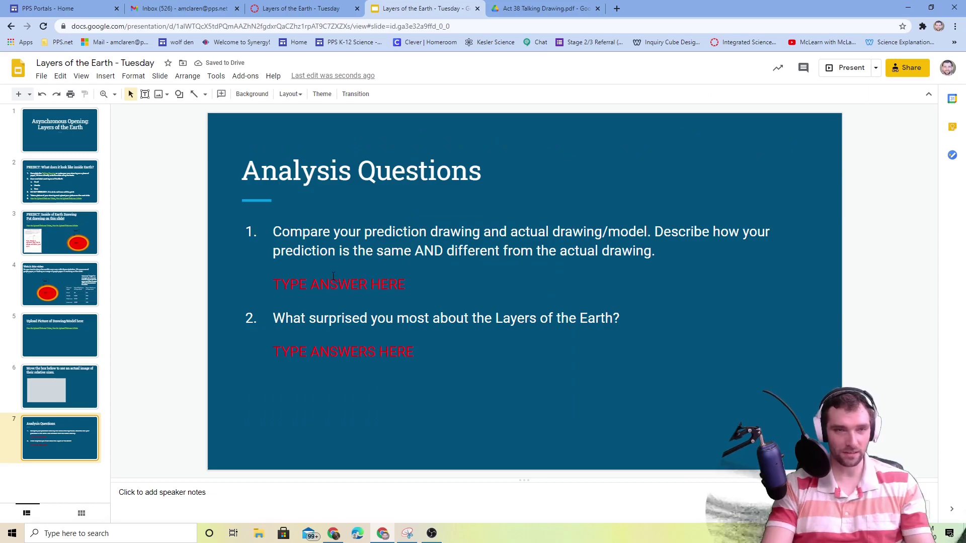